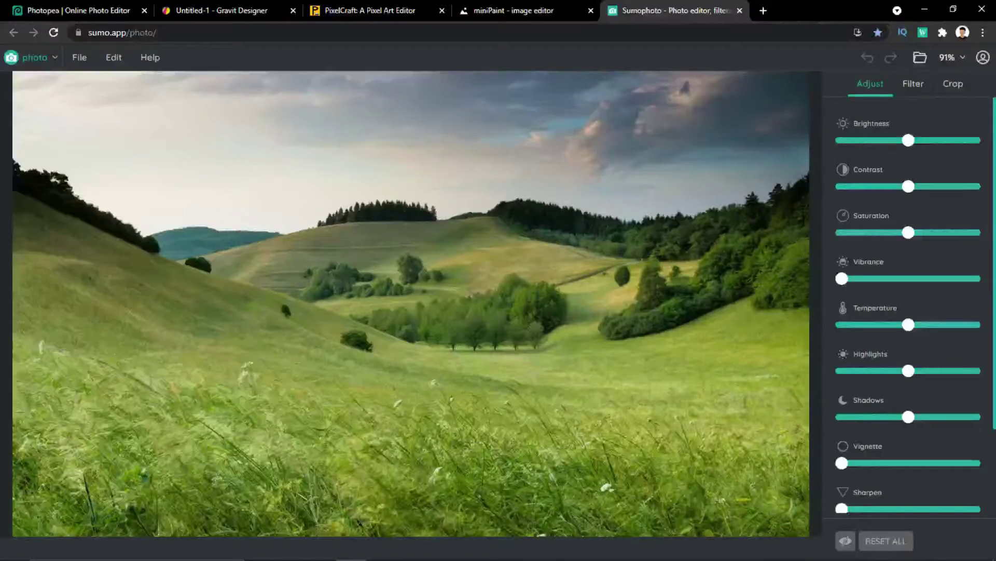
Nudge the landscape's Brightness slider up slightly and drag Contrast down, then list the preset filters
mouse_move(908, 140)
mouse_down()
mouse_move(935, 140)
mouse_move(910, 141)
mouse_up()
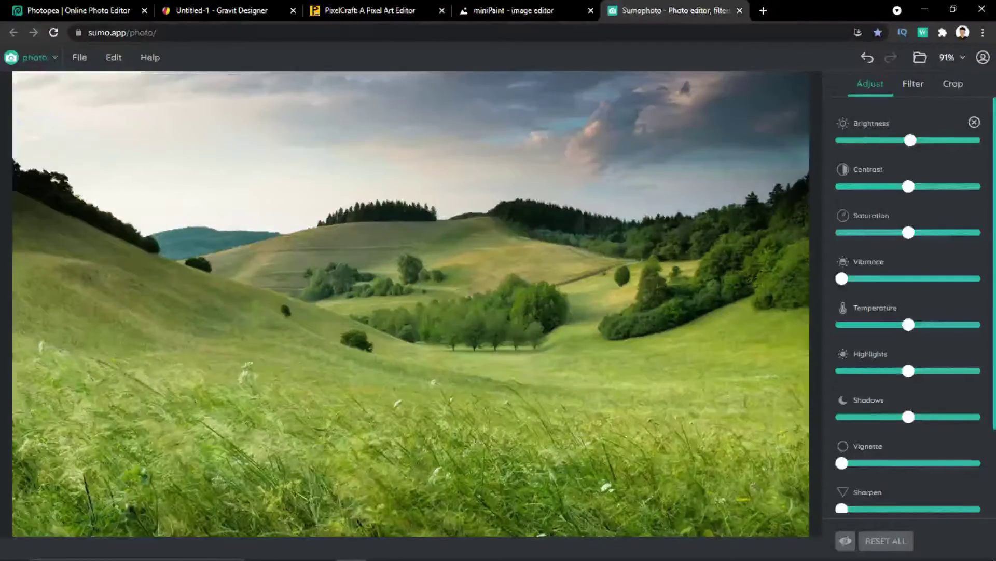
click(909, 186)
mouse_move(909, 186)
mouse_down()
mouse_move(936, 186)
mouse_move(895, 186)
mouse_up()
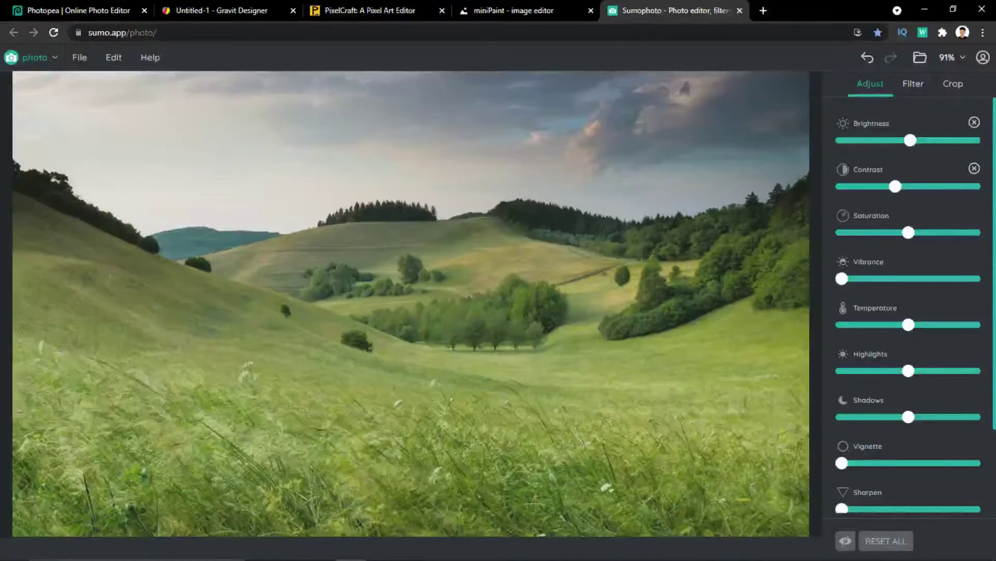
scroll(908, 312, down, 2)
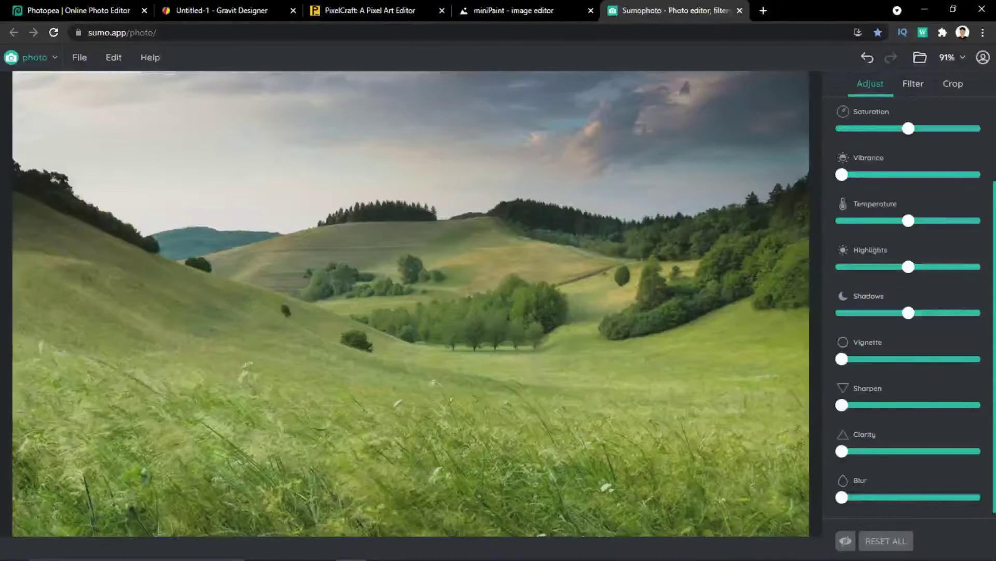
click(914, 84)
Preview the Amore, Earlyworm, 1974, Brandon, River, Inkjet and Celsius filters on the landscape
click(852, 166)
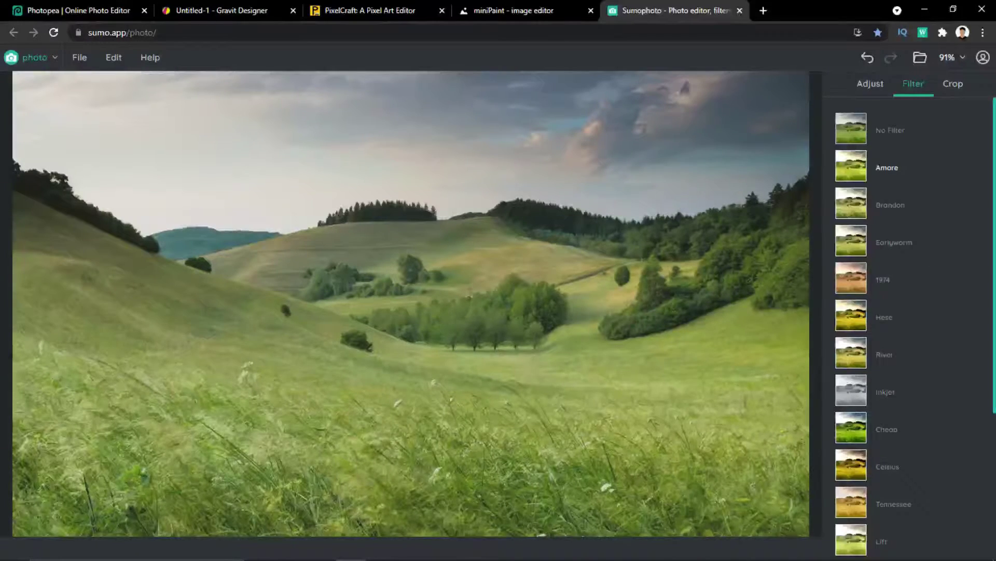
click(852, 240)
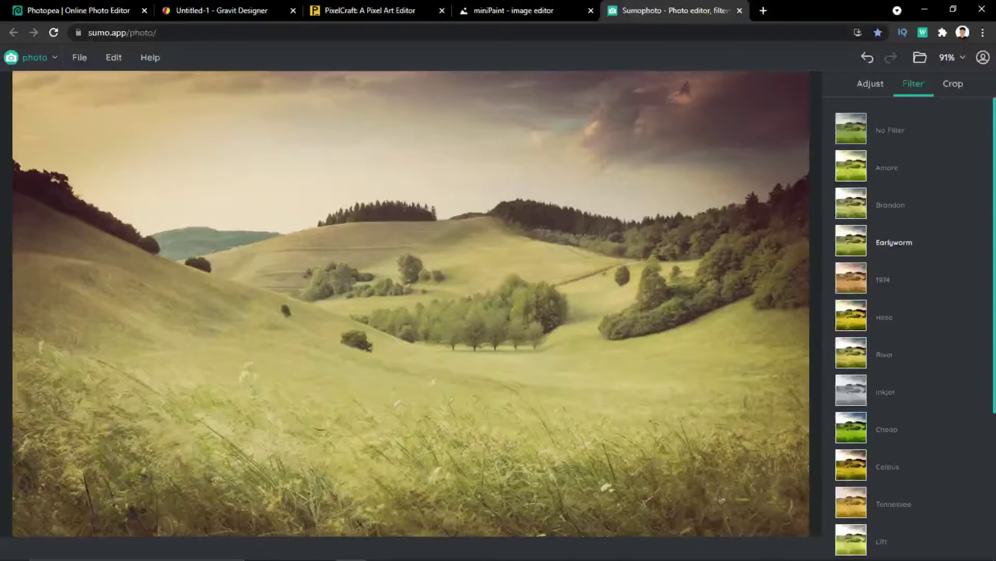
click(851, 277)
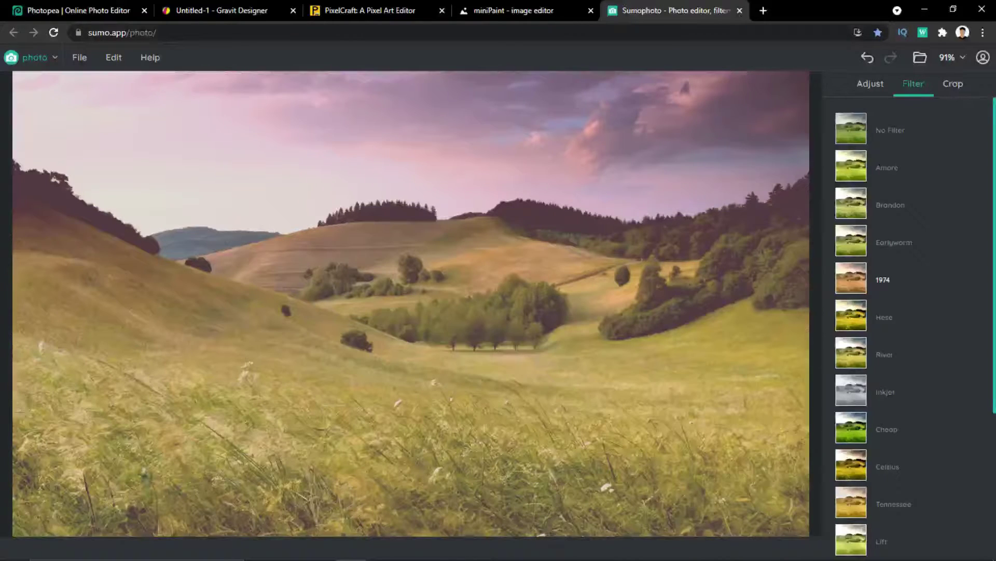
click(851, 166)
click(851, 203)
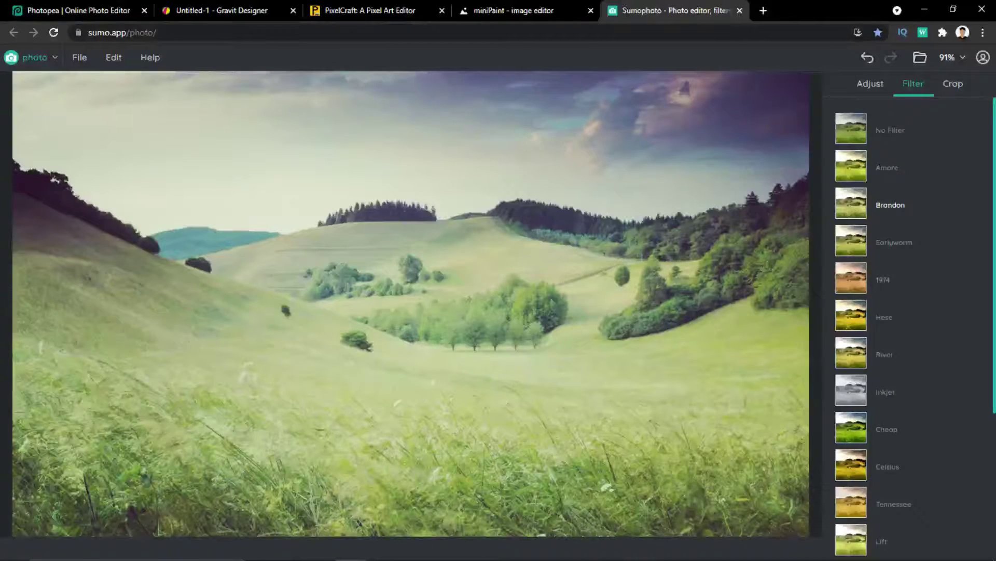
click(851, 352)
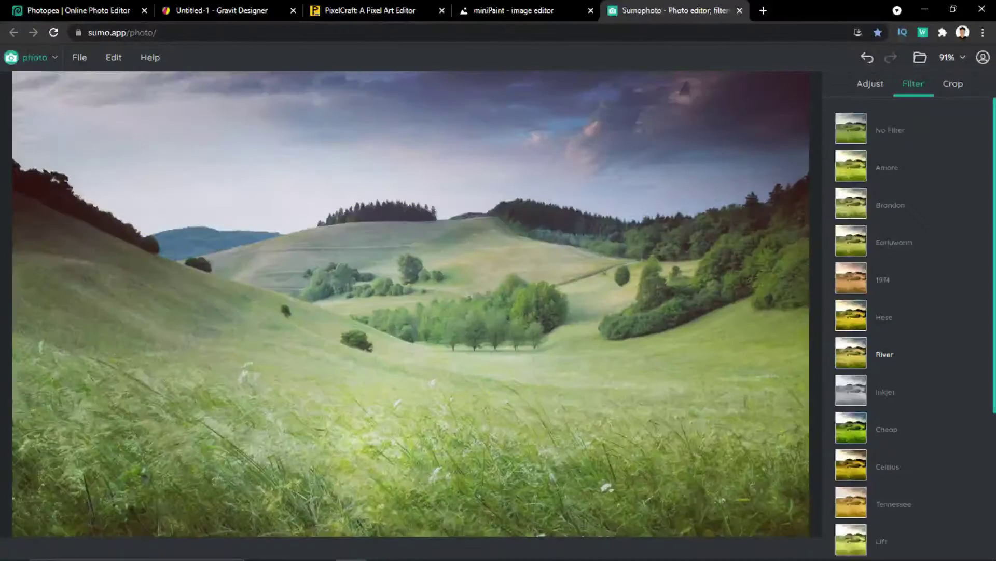
click(852, 390)
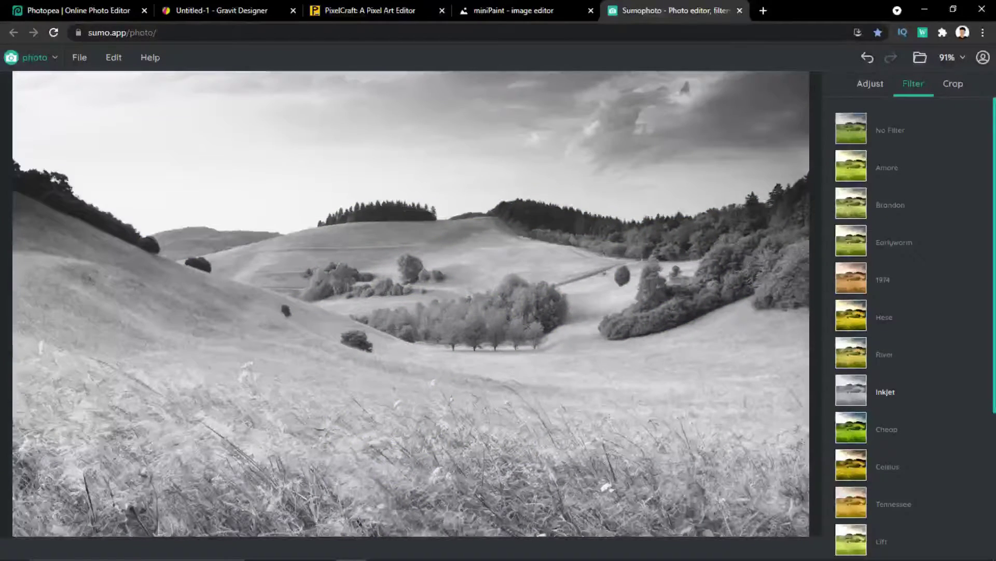
click(851, 465)
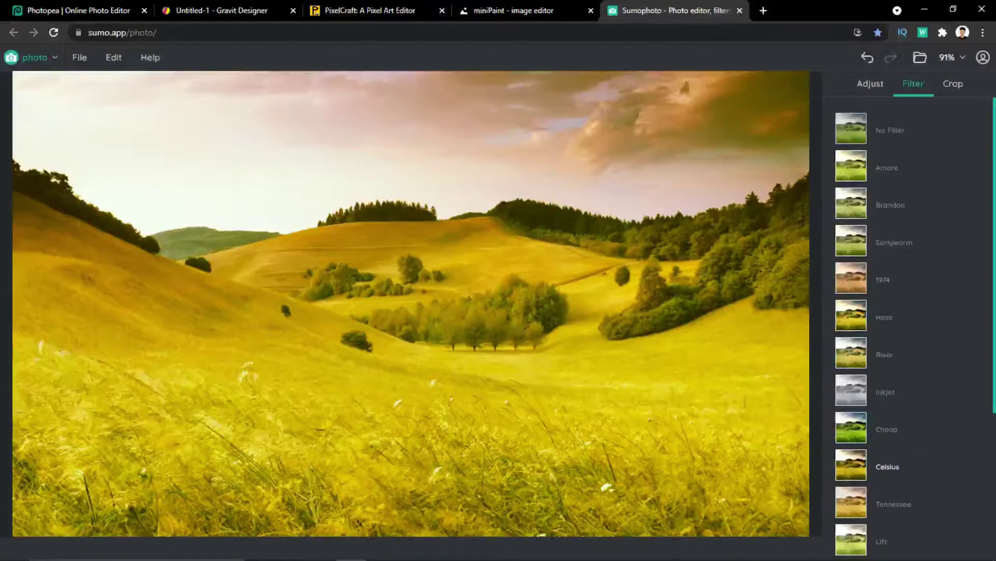
Apply the Cross-Pro filter and bring up the crop and rotate options
scroll(914, 327, down, 4)
click(852, 544)
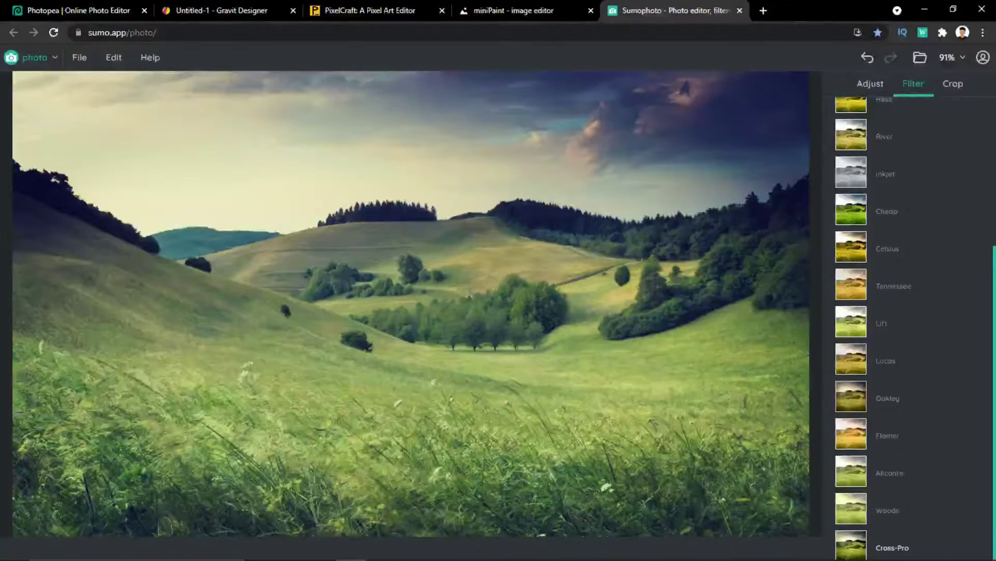
click(953, 84)
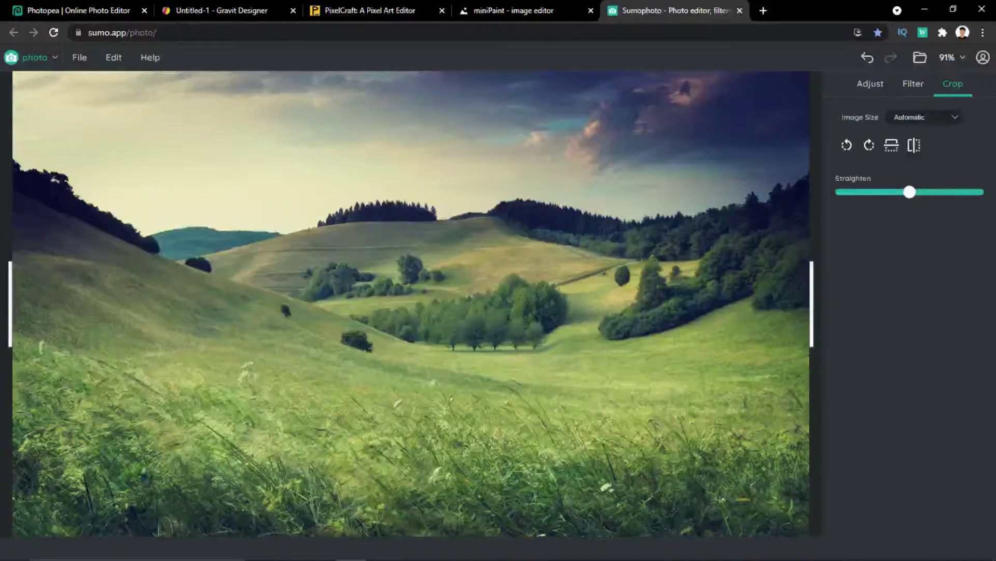
Crop the landscape to the Instagram Feed preset and tilt it slightly with Straighten
click(924, 117)
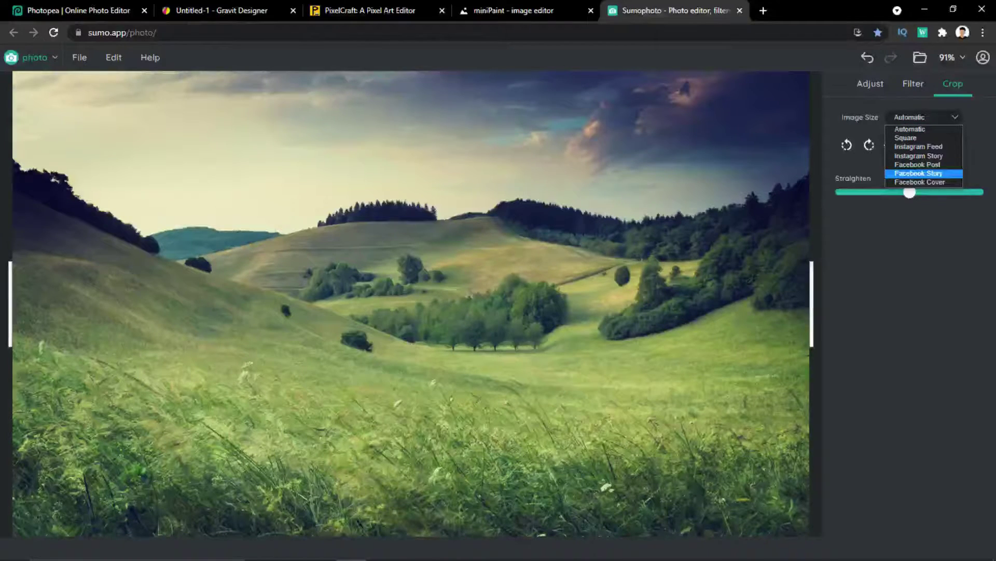
click(918, 146)
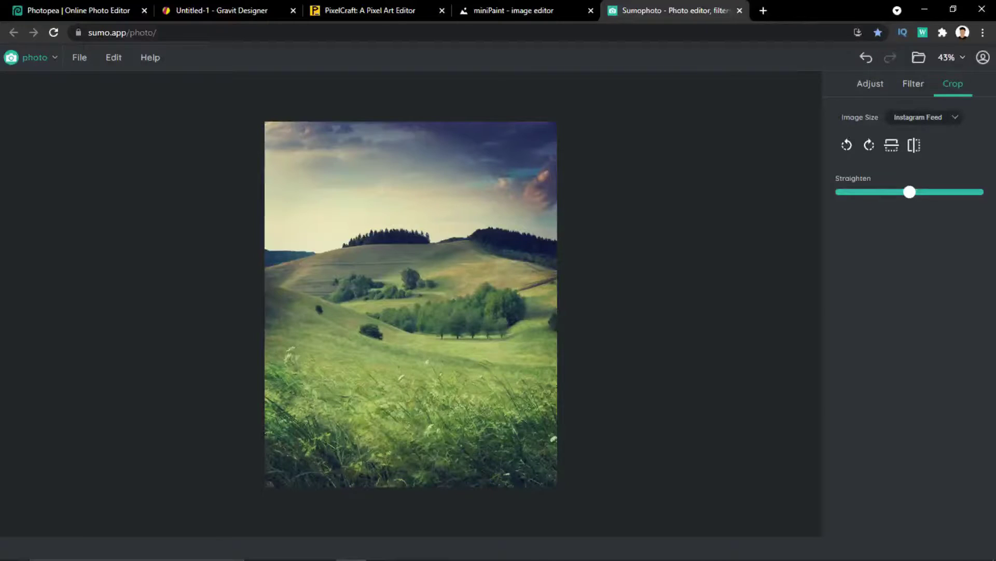
mouse_move(910, 192)
mouse_down()
mouse_move(869, 193)
mouse_move(901, 192)
mouse_up()
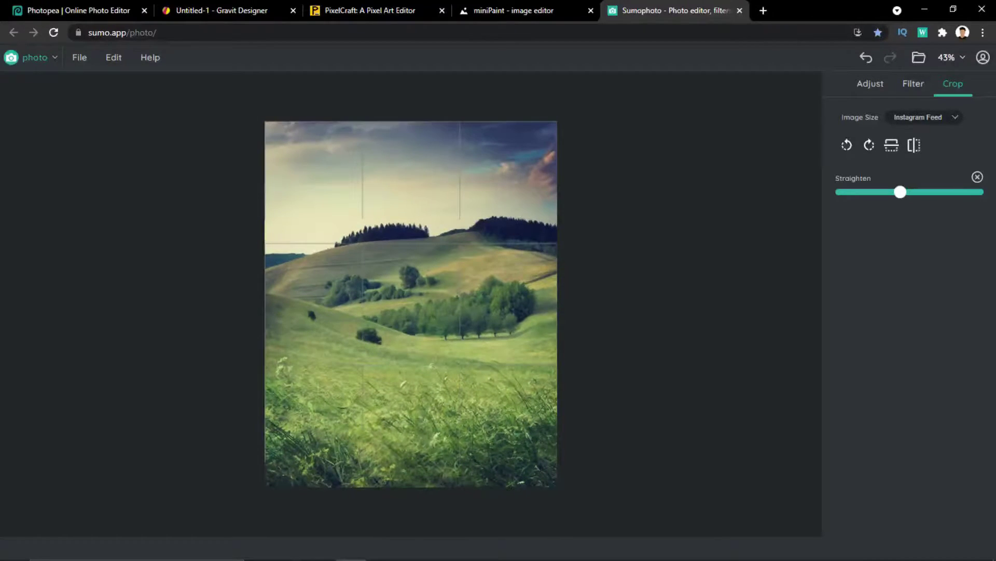
drag(900, 192, 905, 192)
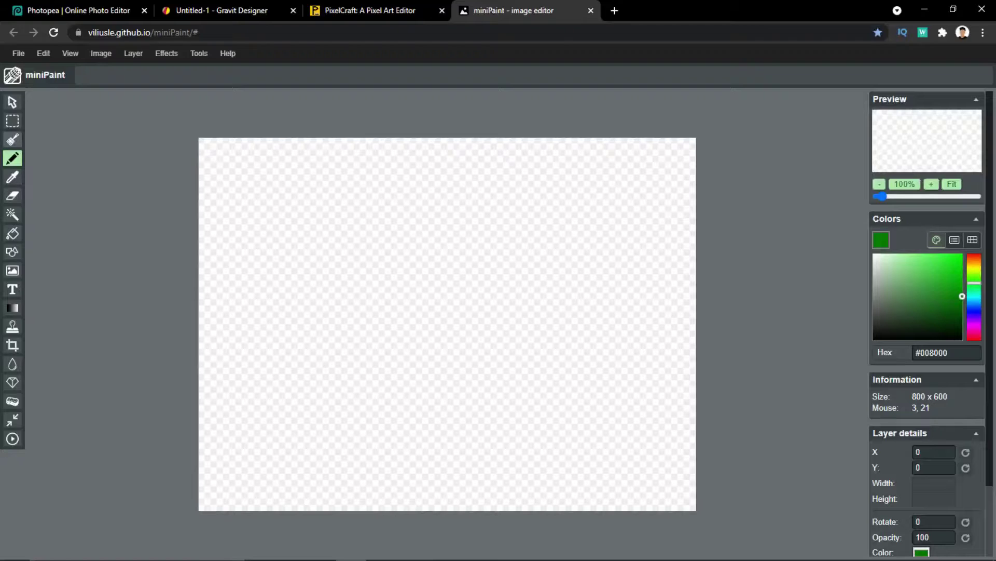
Paint two thick green looping curves across the canvas with the Brush
click(12, 139)
mouse_move(265, 201)
mouse_down()
mouse_move(545, 357)
mouse_move(433, 443)
mouse_up()
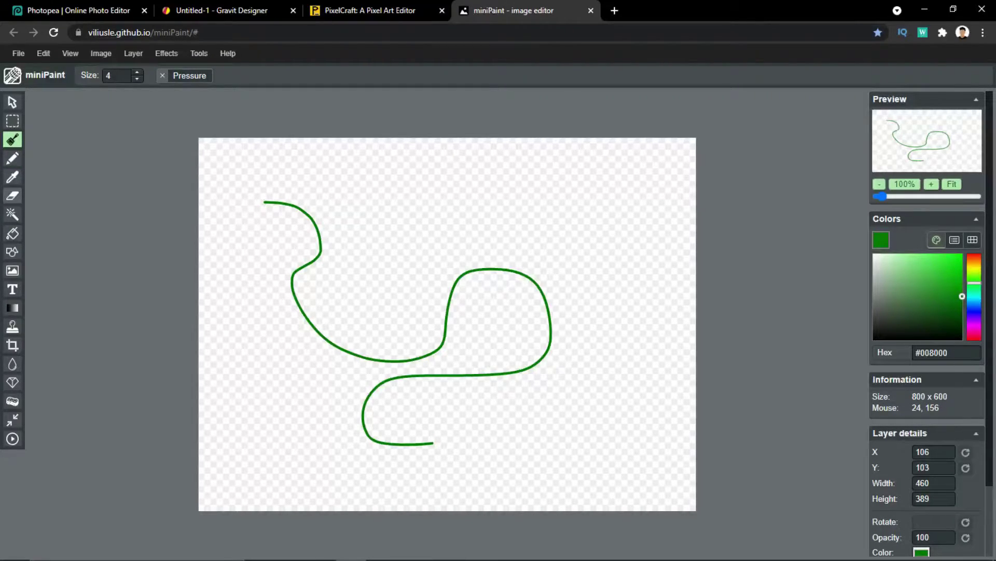
mouse_move(350, 218)
mouse_down()
mouse_move(445, 249)
mouse_move(438, 268)
mouse_up()
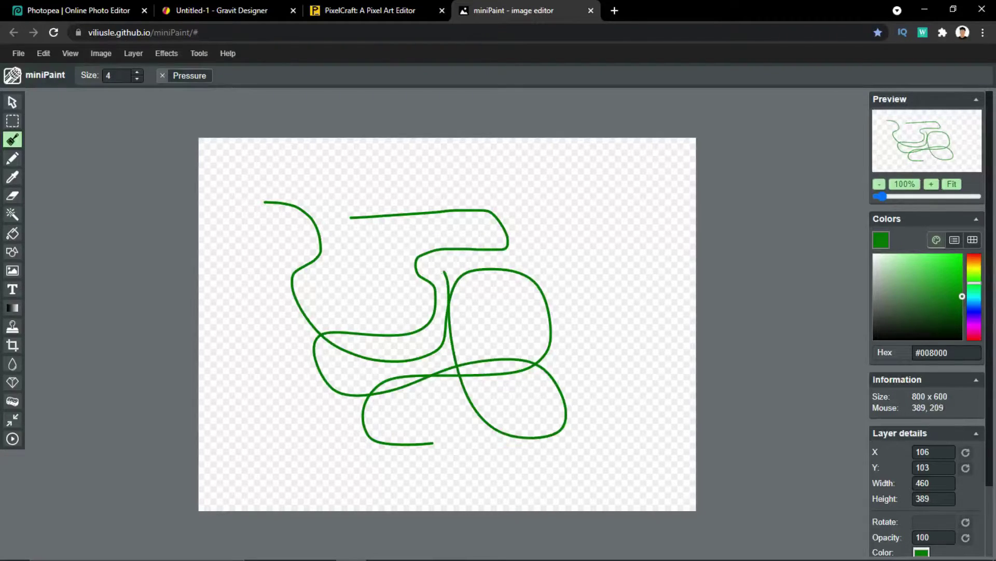
Draw a thin green Pencil line near the top of the canvas
click(12, 214)
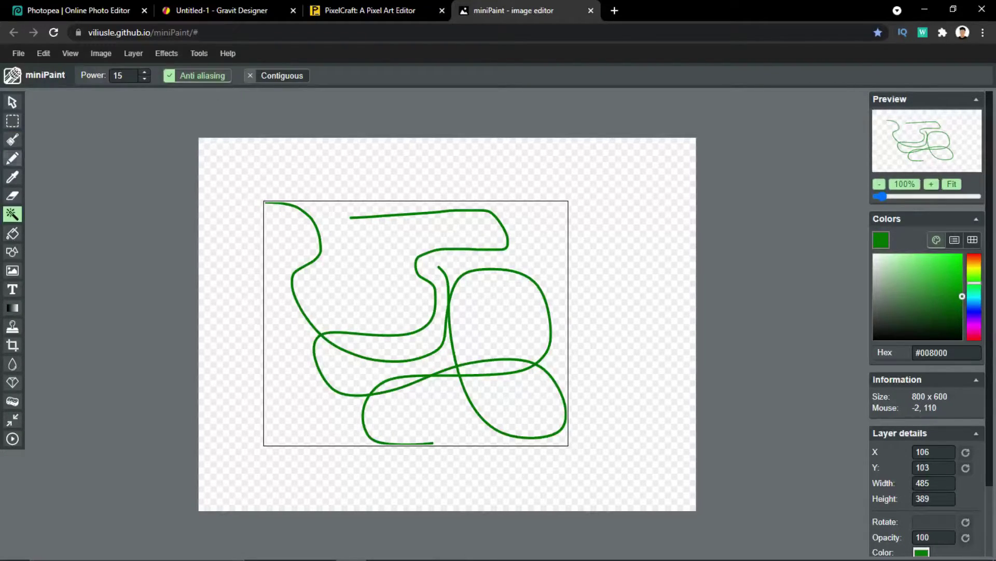
click(13, 158)
drag(274, 176, 451, 165)
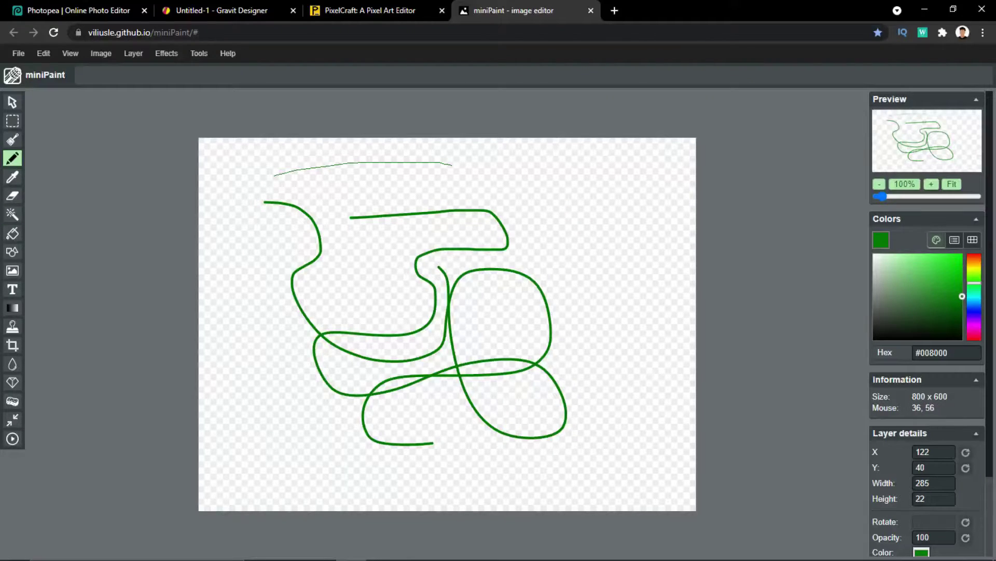
click(13, 251)
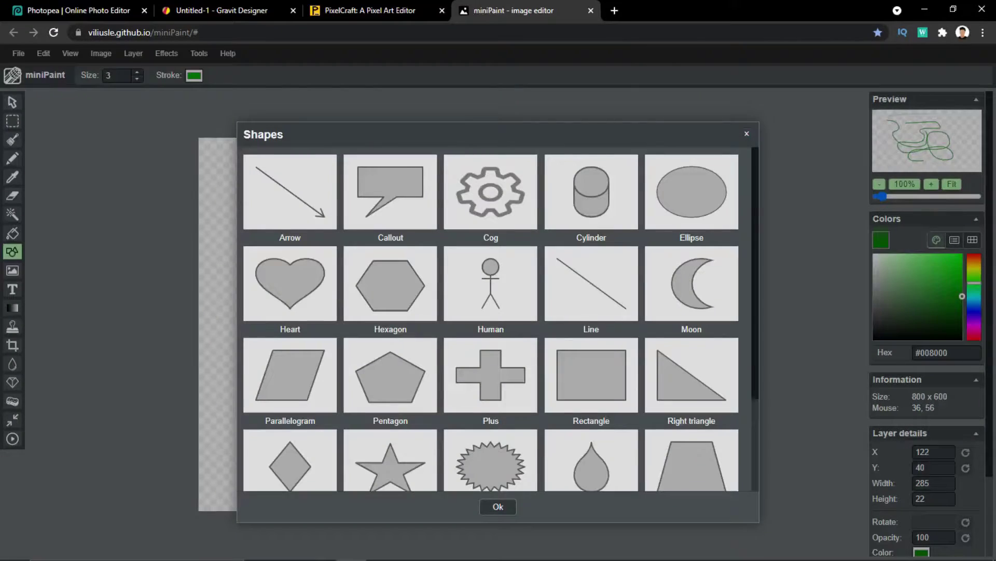
Draw a Human stick figure at left, a small one on its head, and a large one at right
click(488, 285)
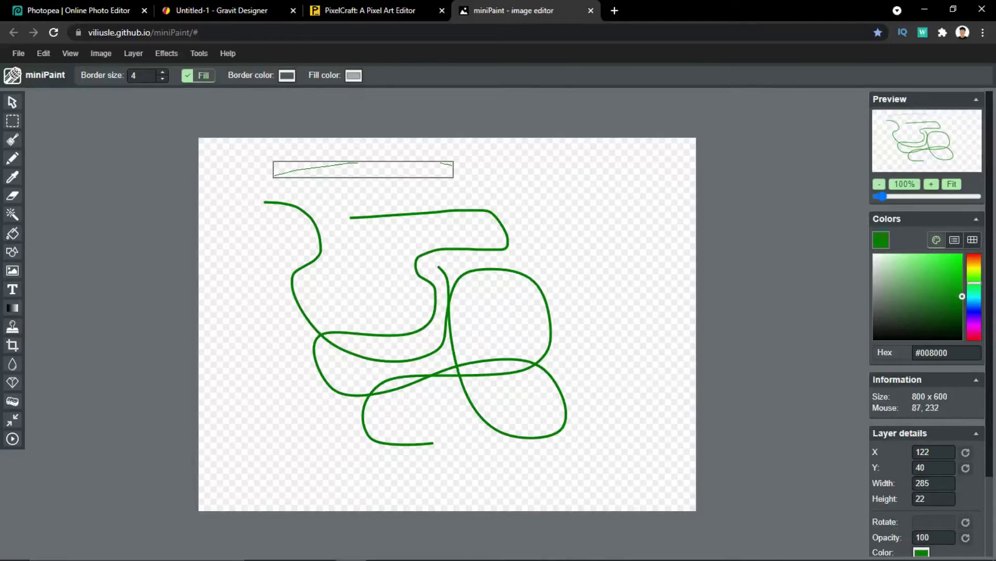
drag(251, 302, 323, 441)
mouse_move(282, 338)
mouse_down()
mouse_move(298, 344)
mouse_move(266, 358)
mouse_up()
drag(611, 202, 694, 377)
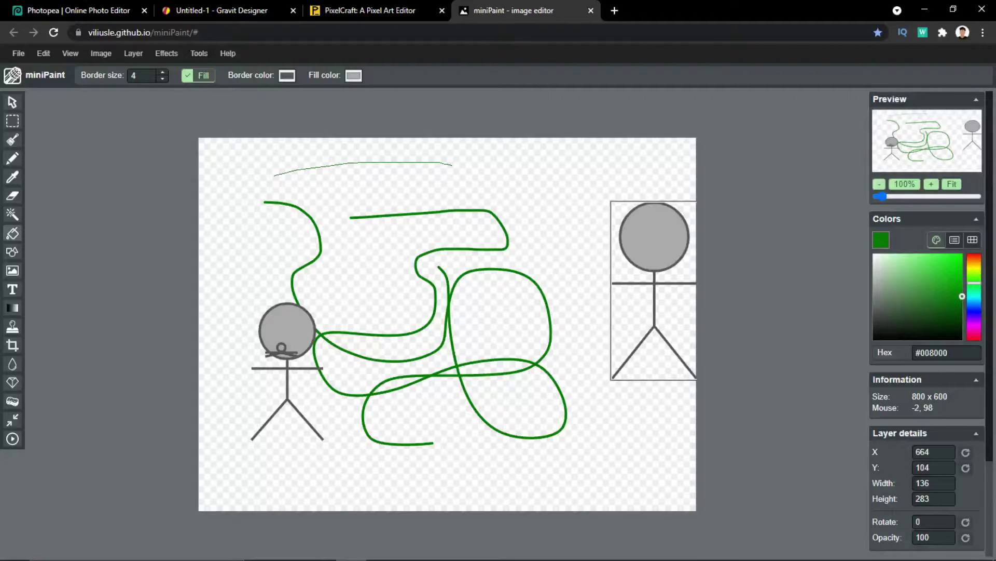
Draw a grey Tear shape above the left stick figure
click(12, 252)
scroll(497, 320, down, 3)
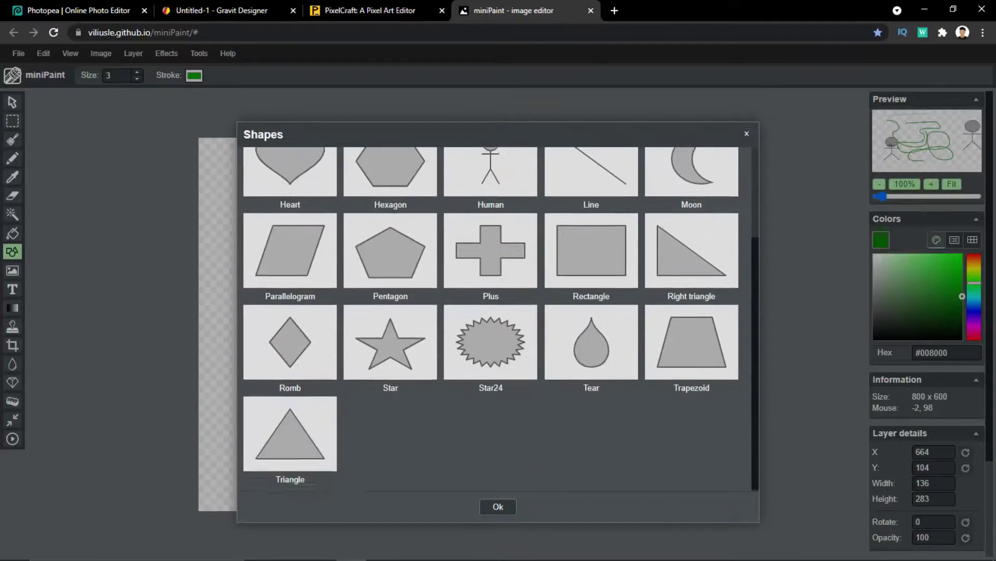
double_click(591, 340)
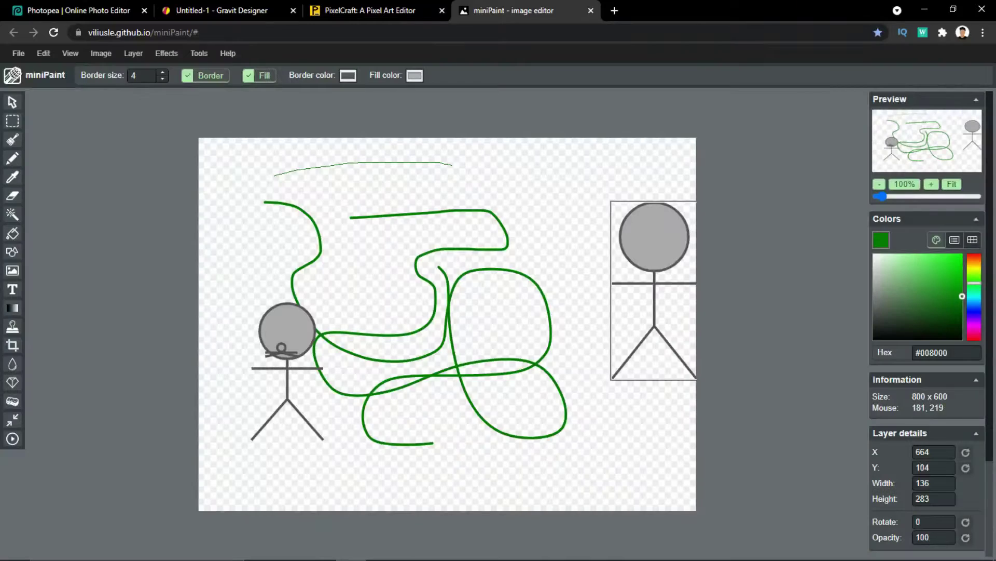
drag(252, 233, 297, 302)
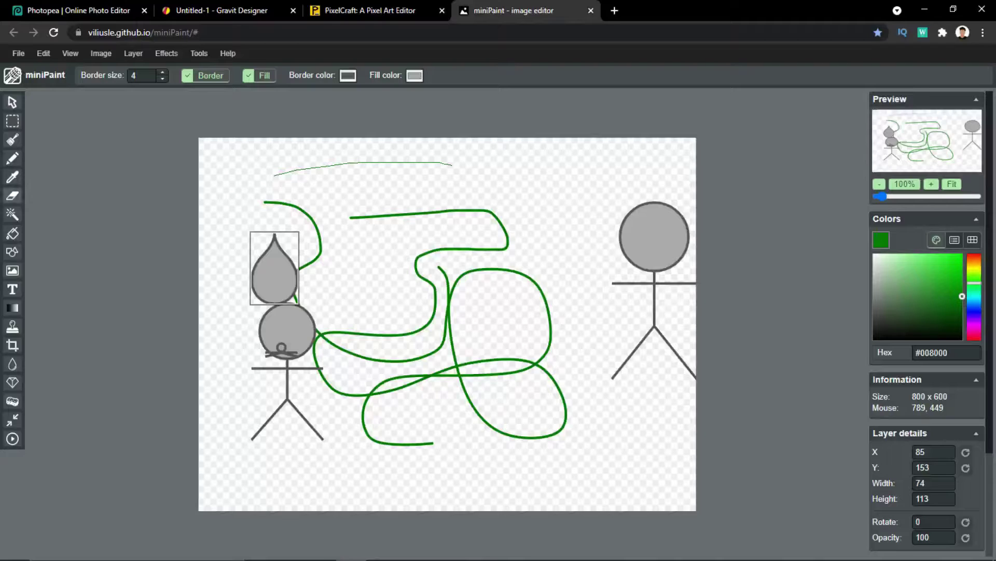
Erase most of the grey teardrop, undoing a first partial attempt
click(13, 196)
mouse_move(290, 260)
mouse_down()
mouse_move(275, 281)
mouse_move(245, 266)
mouse_up()
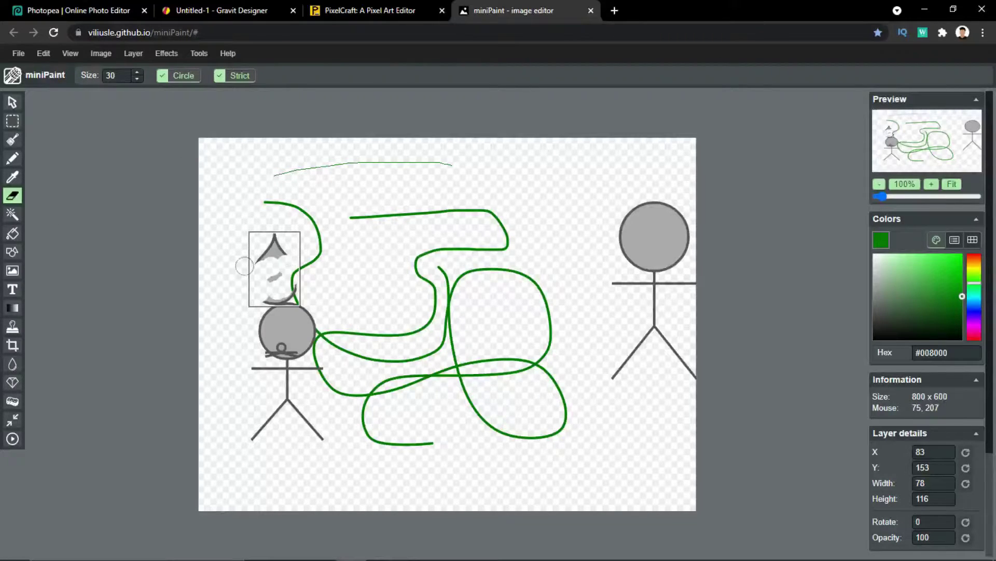
key(ctrl+z)
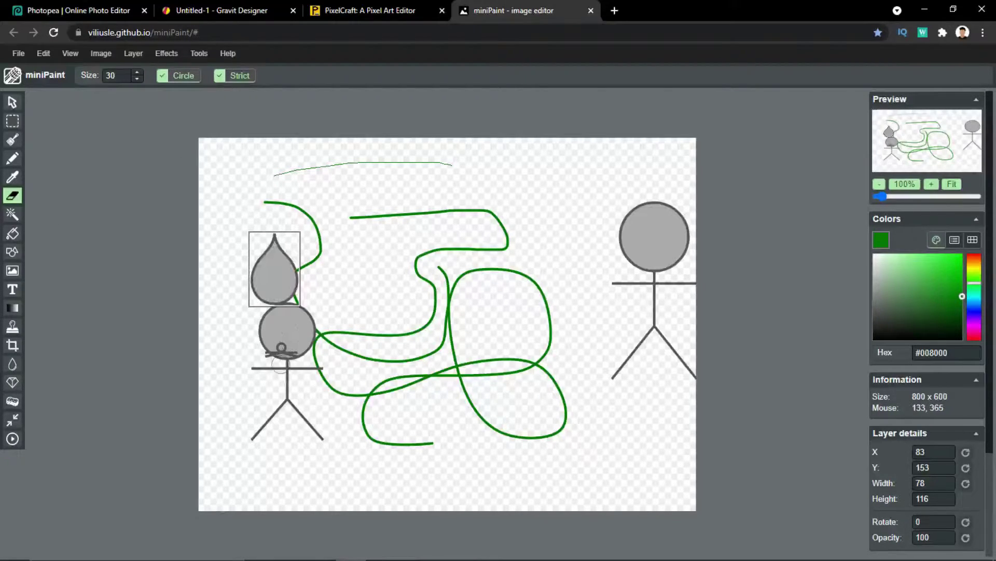
mouse_move(265, 249)
mouse_down()
mouse_move(280, 295)
mouse_move(260, 260)
mouse_move(334, 261)
mouse_up()
Draw green vertical and horizontal lines forming an L around the red stripe
click(12, 102)
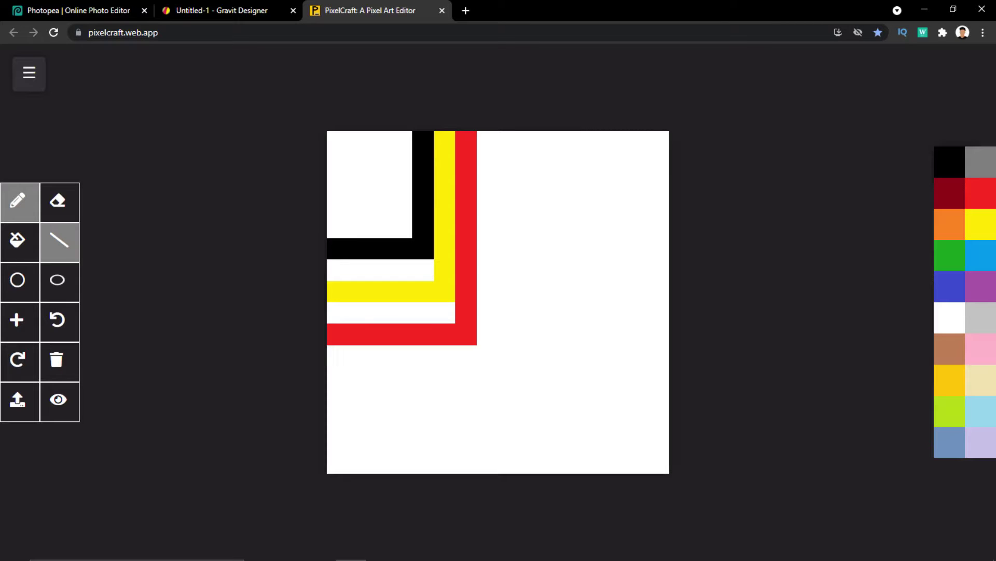
click(59, 241)
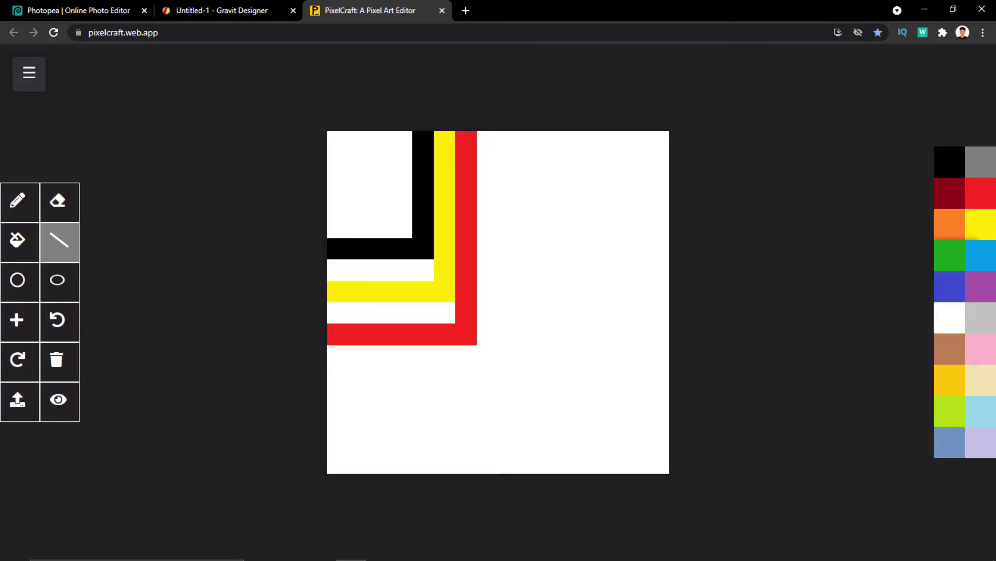
drag(488, 141, 487, 378)
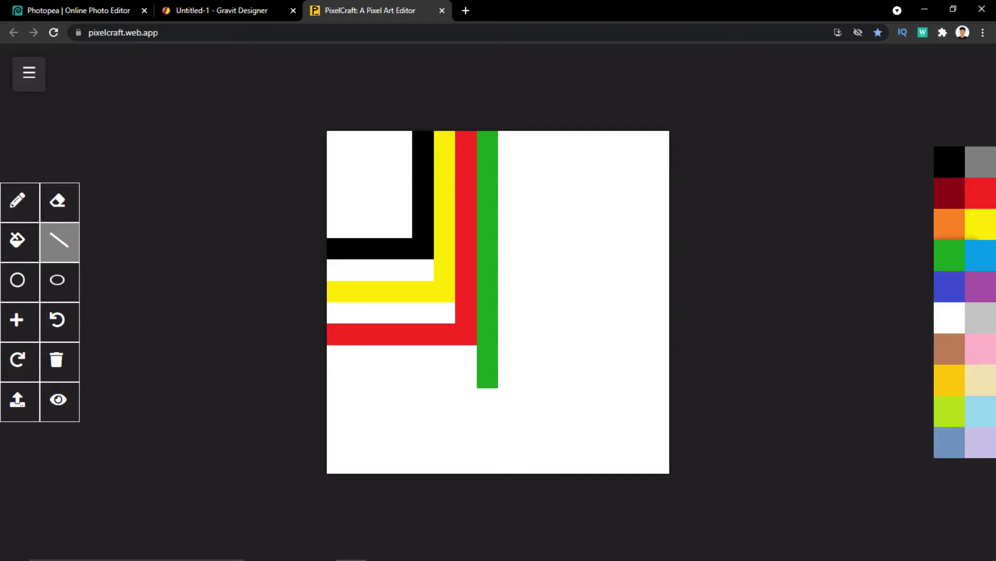
drag(487, 377, 335, 377)
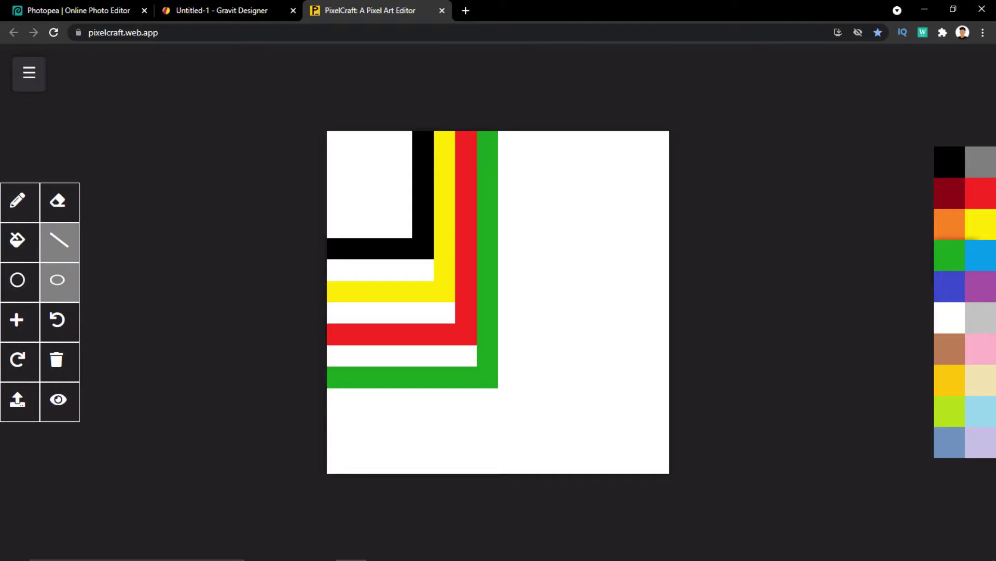
Draw a green ellipse with X radius 3 and Y radius 4
click(57, 280)
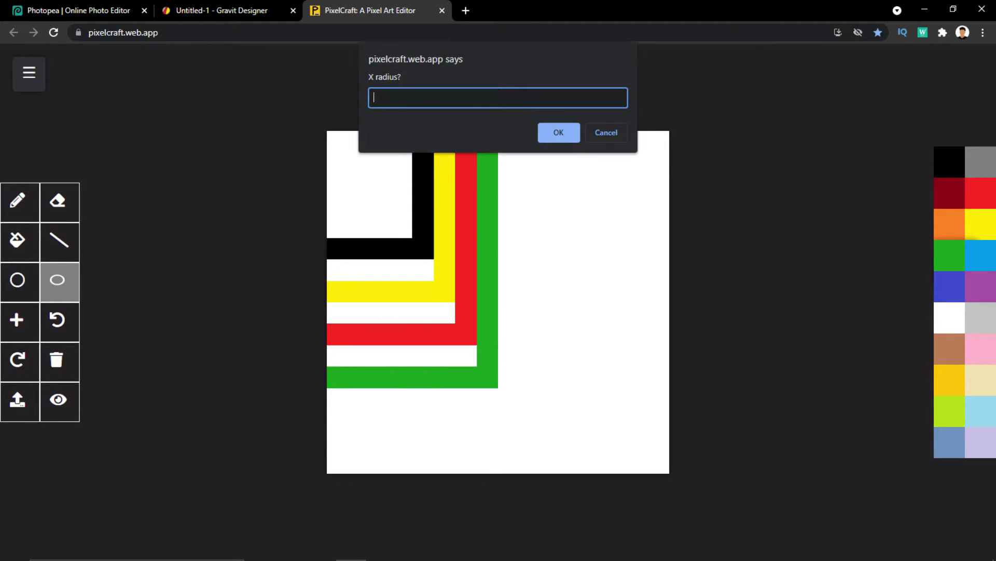
text(3)
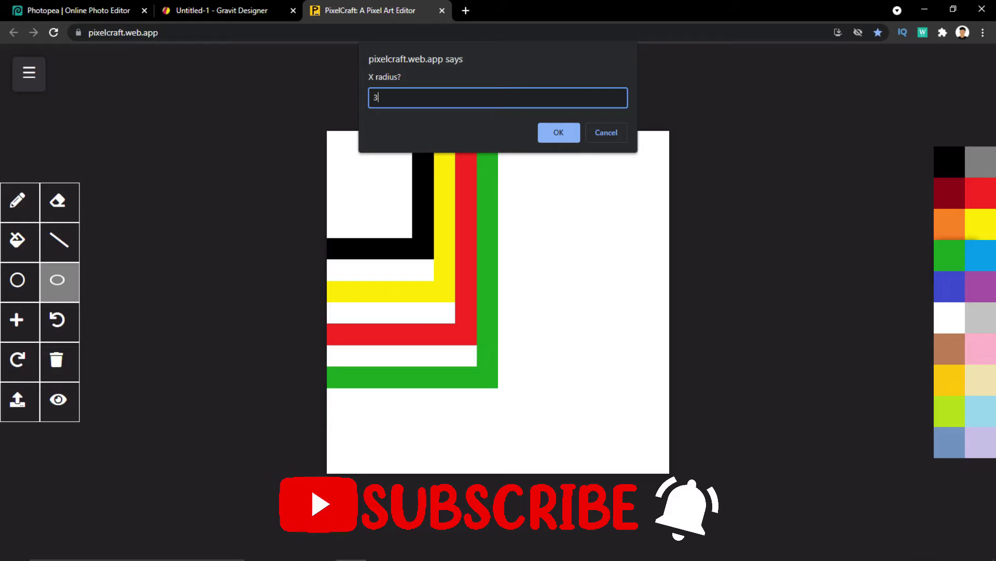
key(Return)
text(4)
key(Return)
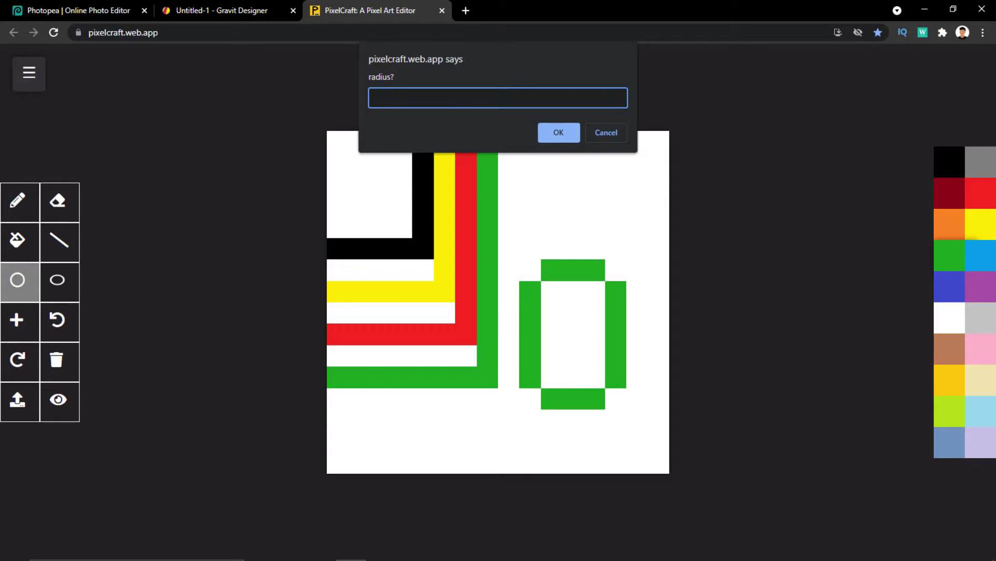
Add a green circle of radius 3 and close the PixelCraft tab
text(3)
key(Return)
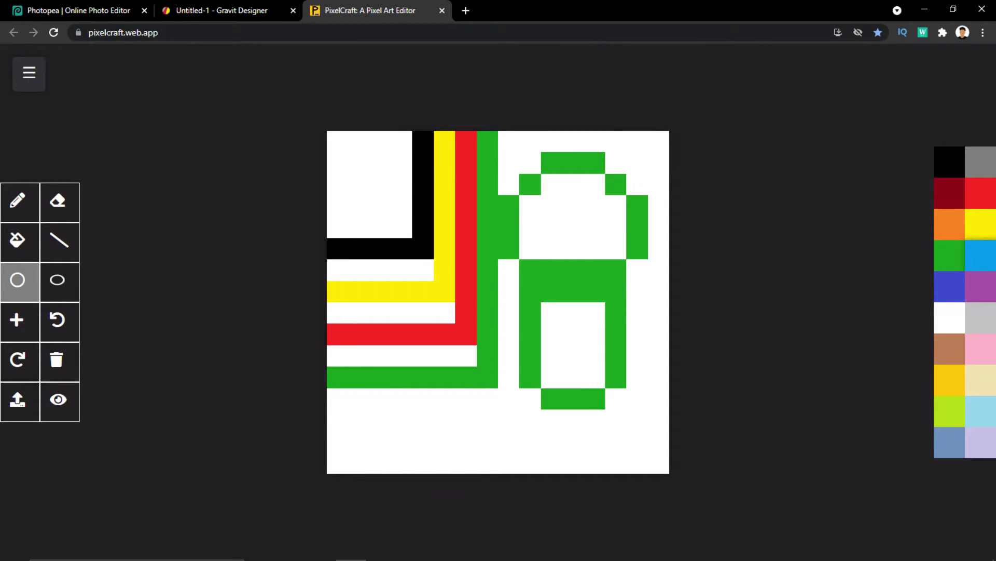
key(ctrl+w)
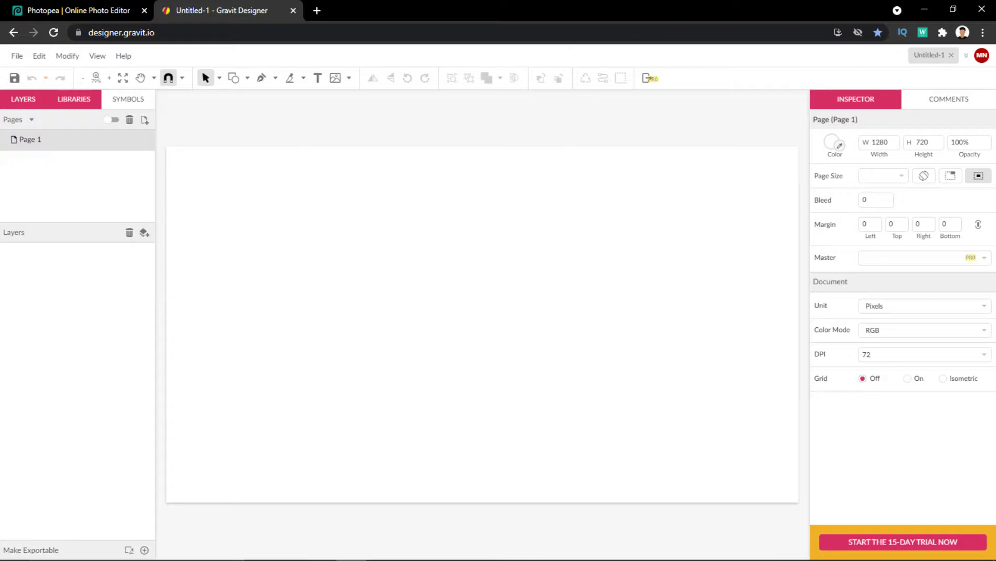
Open the Illustrations library and scroll through its ready-made pictures
click(73, 99)
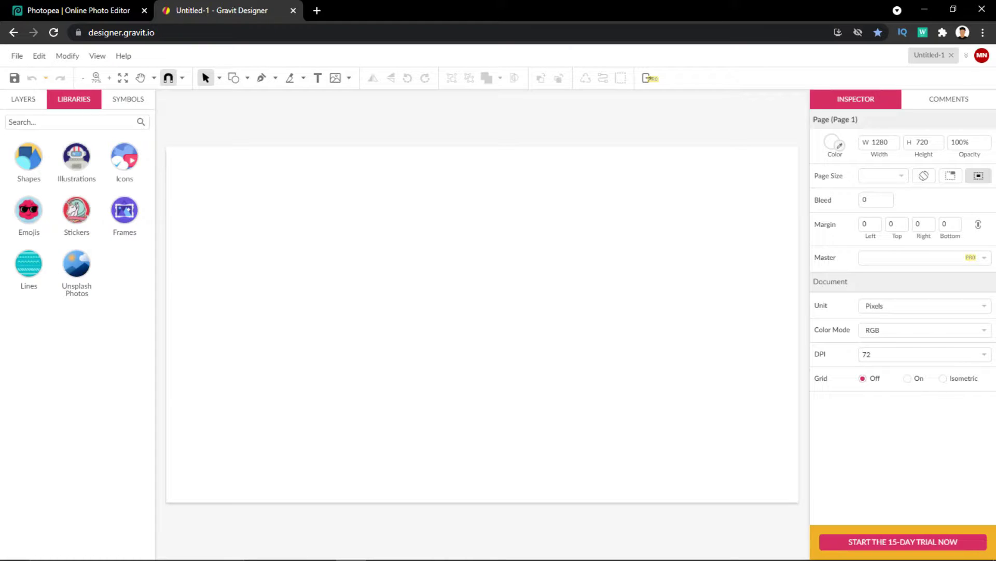
click(28, 156)
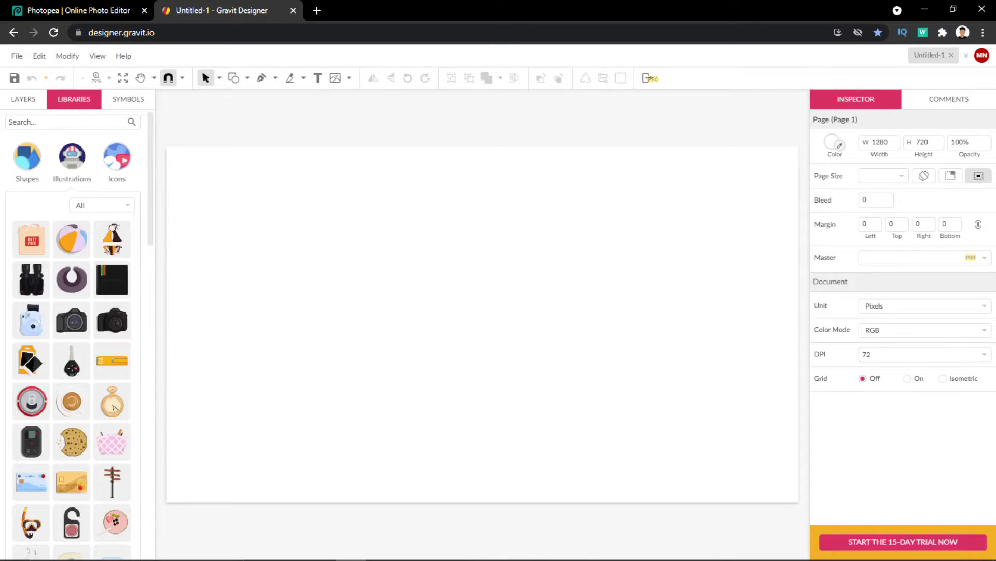
scroll(73, 301, down, 3)
scroll(73, 306, down, 2)
scroll(73, 311, down, 1)
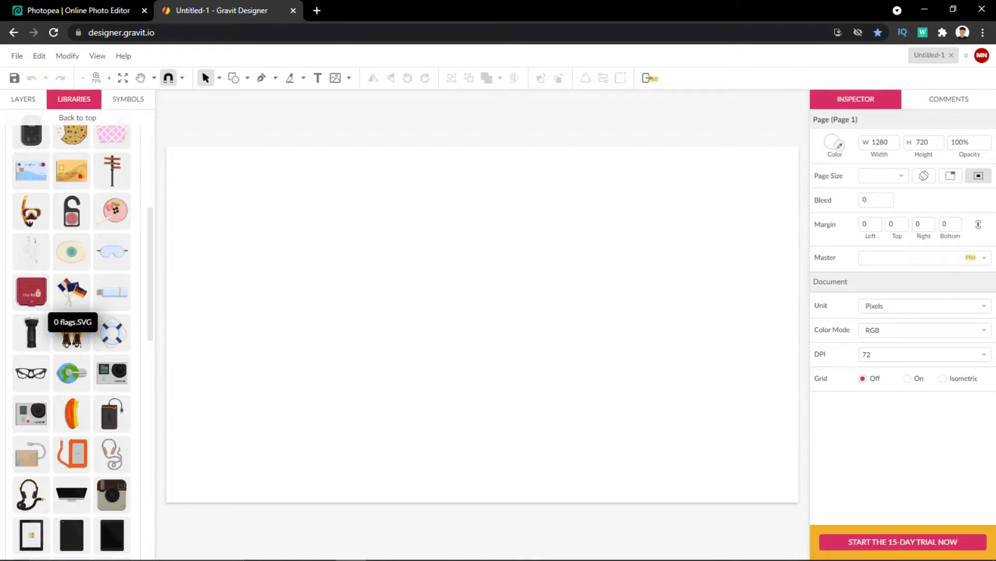
scroll(73, 301, down, 1)
scroll(73, 301, down, 2)
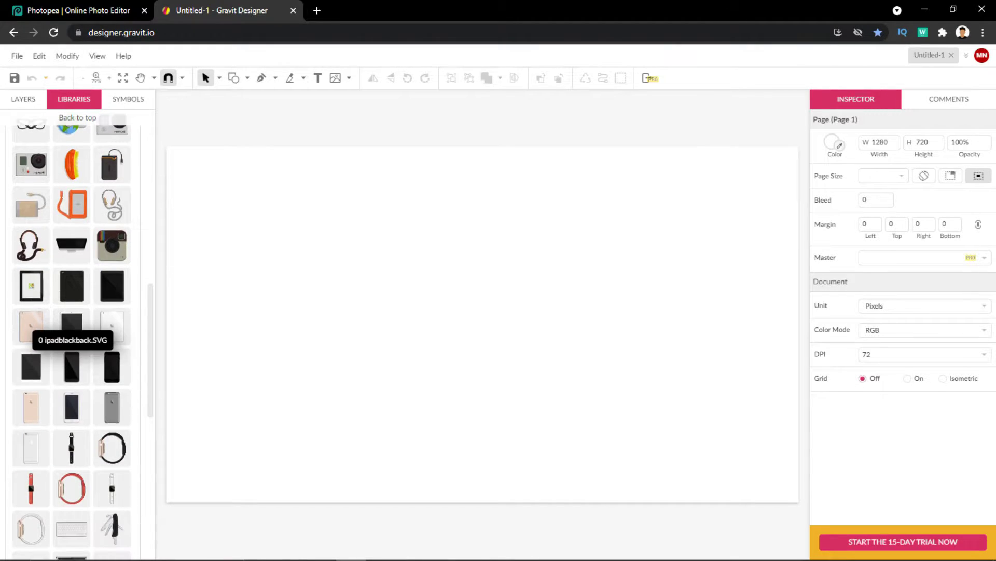
scroll(73, 302, down, 2)
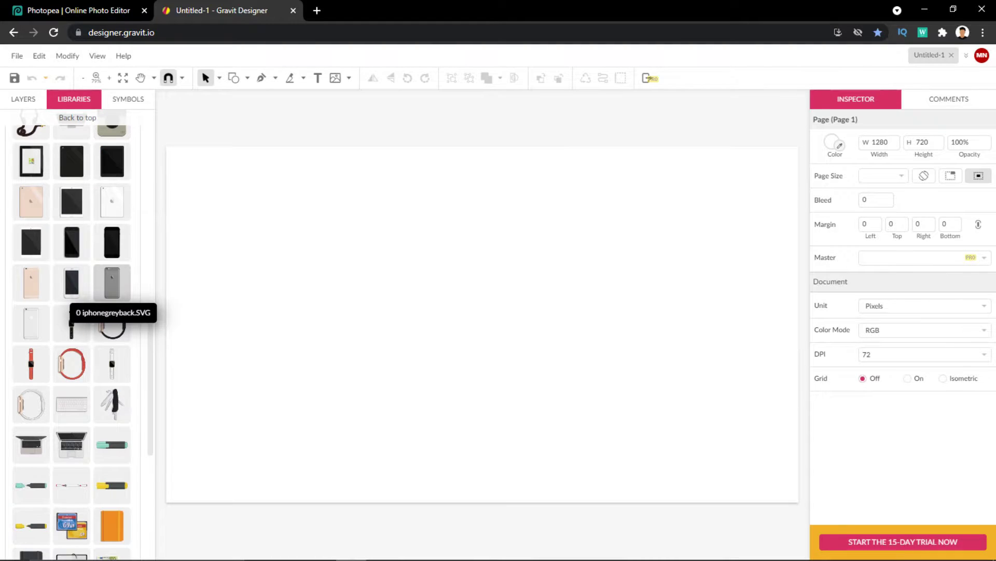
scroll(112, 291, down, 3)
scroll(112, 254, up, 5)
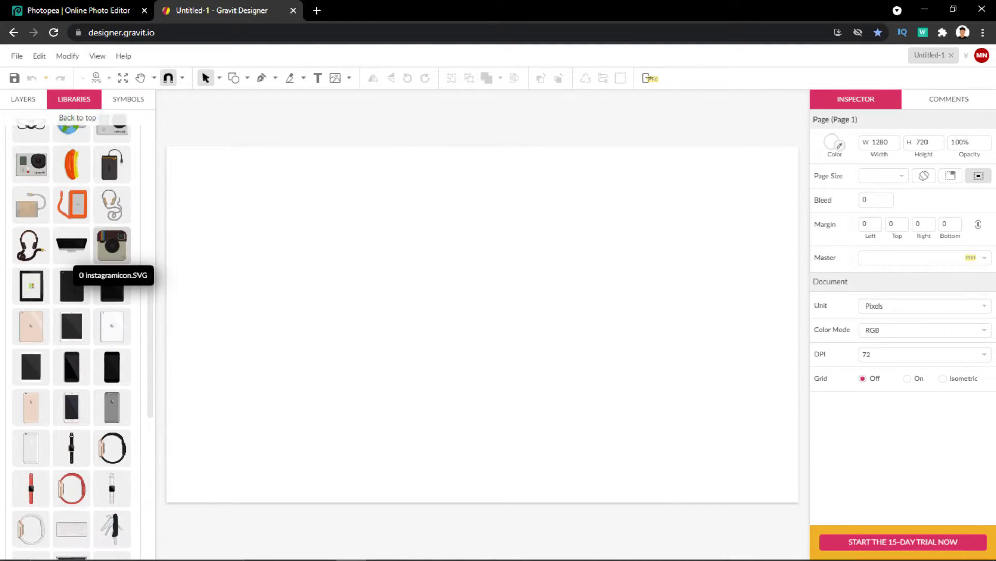
scroll(111, 254, up, 4)
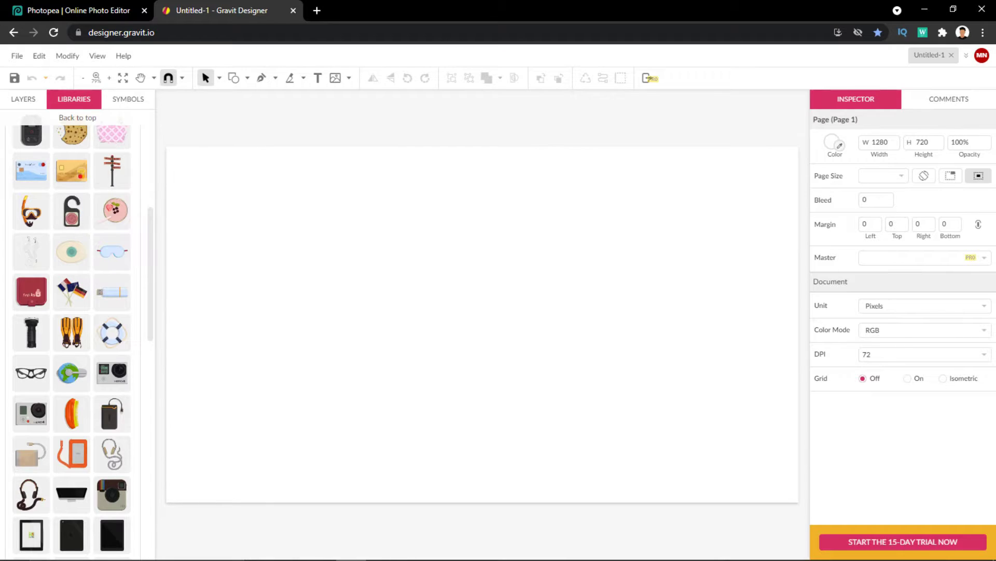
Glance at Symbols and the Icons library, then return to Illustrations
click(128, 99)
click(74, 98)
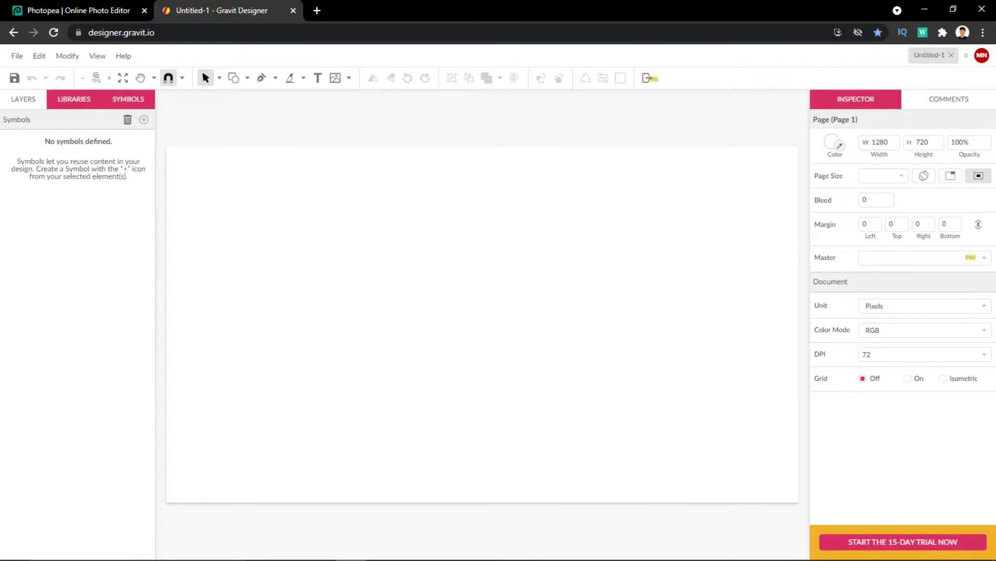
scroll(114, 407, up, 1)
scroll(115, 407, up, 3)
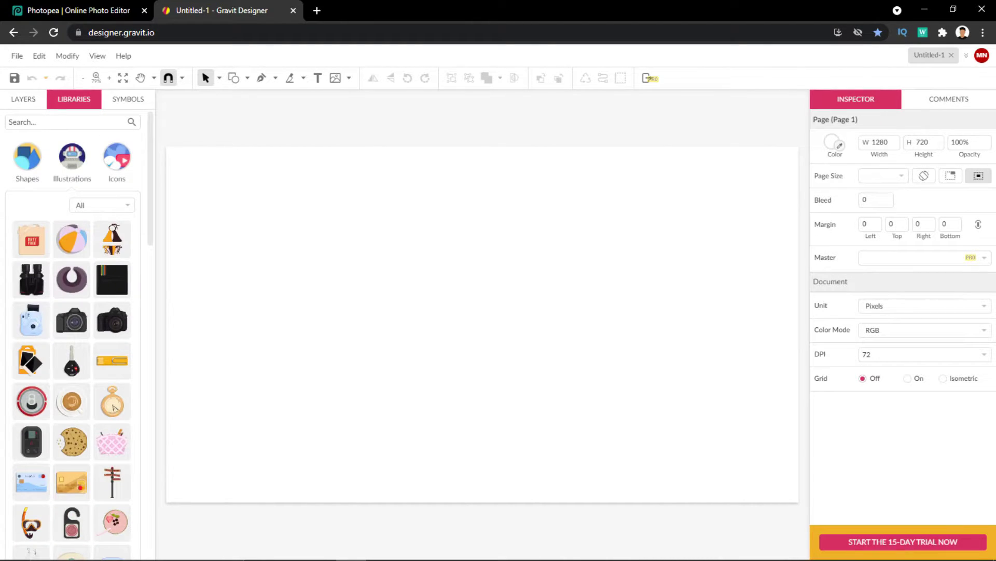
click(119, 163)
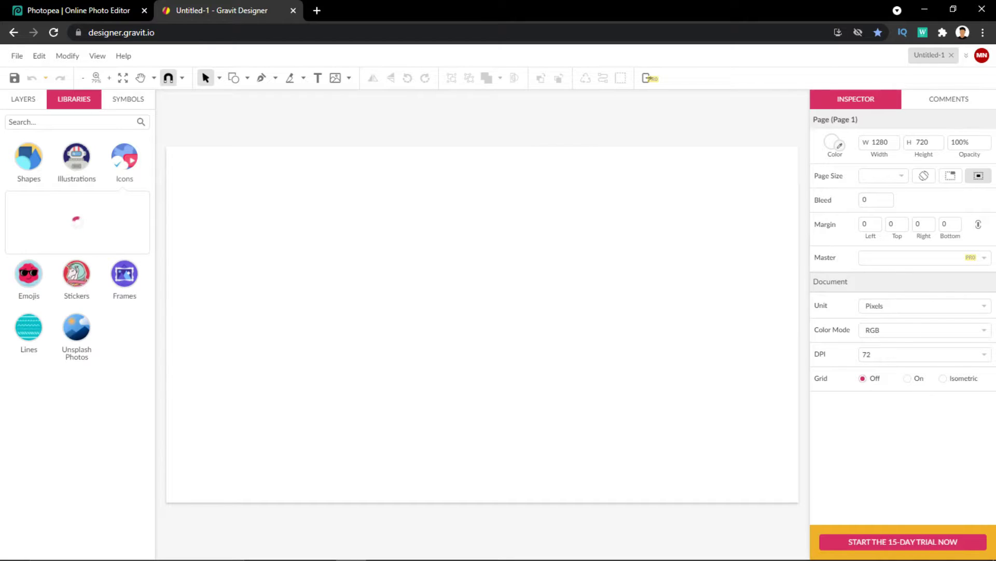
click(76, 156)
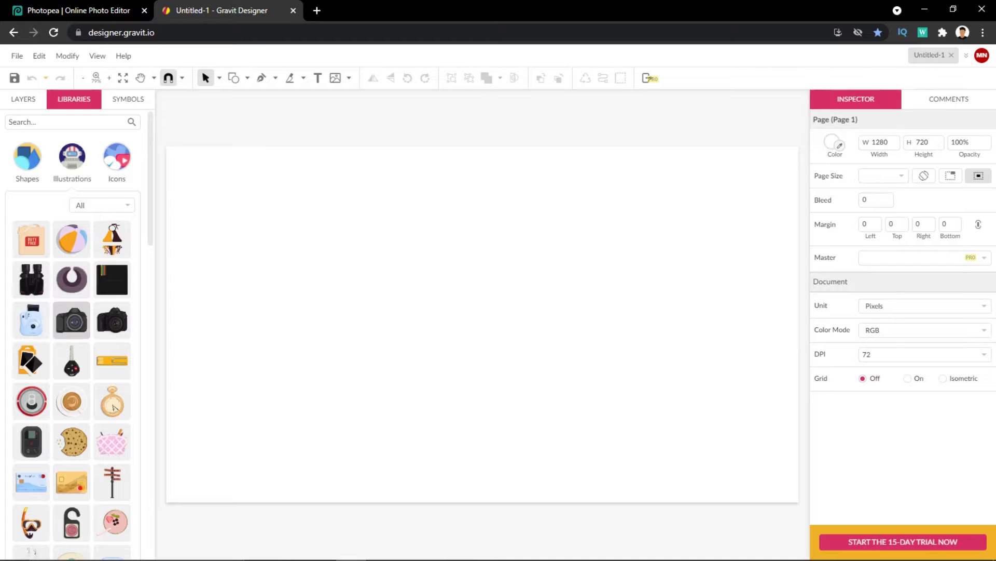
Place the DSLR camera illustration on the page, move it up-left and enlarge it to 820 x 615
drag(112, 320, 482, 324)
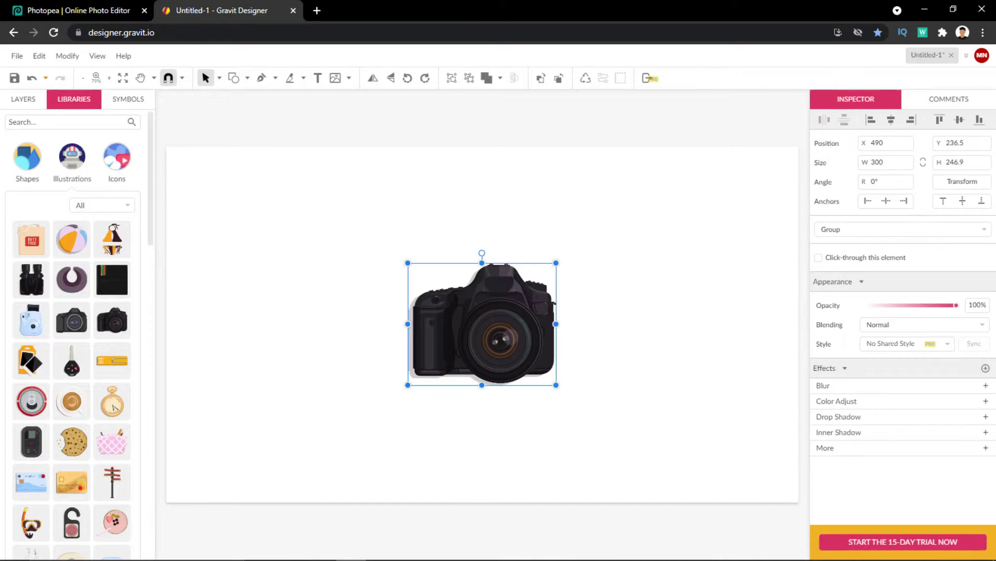
drag(330, 256, 369, 304)
click(482, 324)
drag(482, 324, 433, 300)
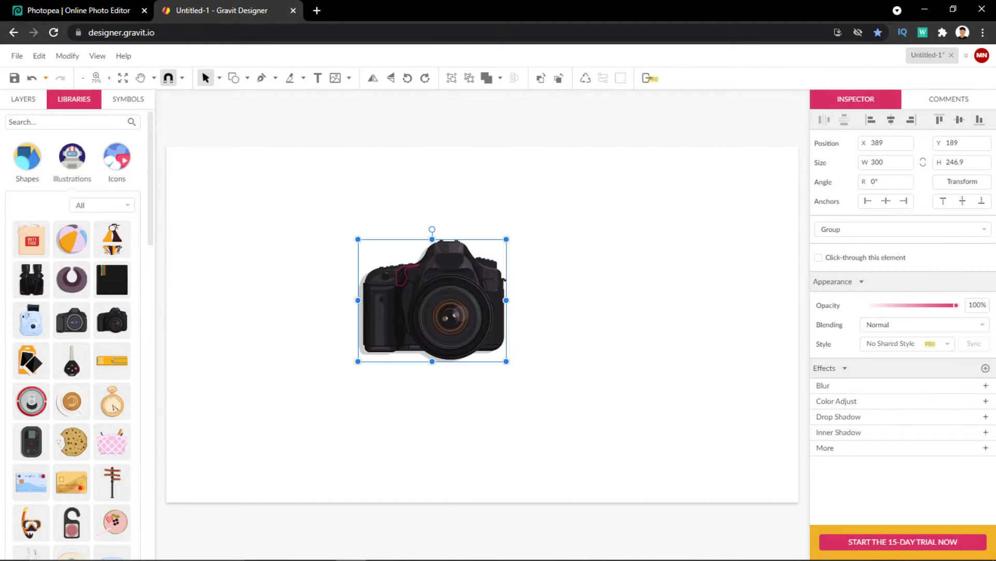
drag(358, 239, 209, 165)
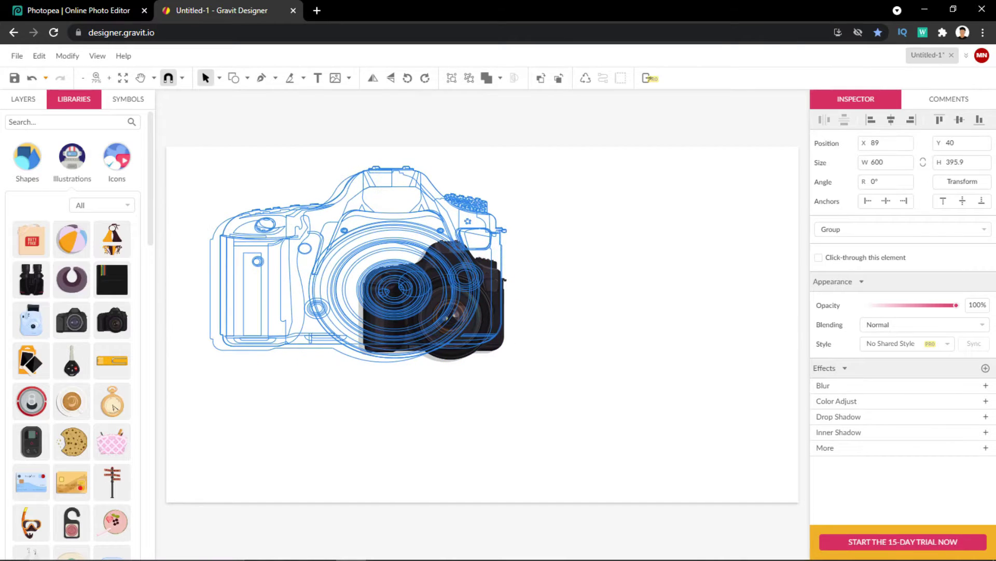
drag(506, 360, 615, 470)
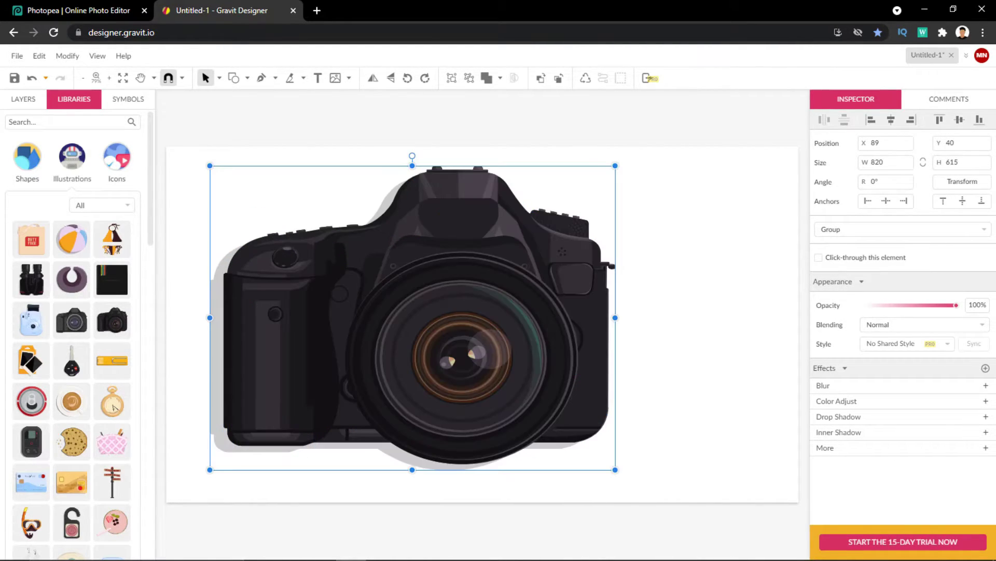
Go back to the library categories and expand the Emojis collection
scroll(72, 405, down, 2)
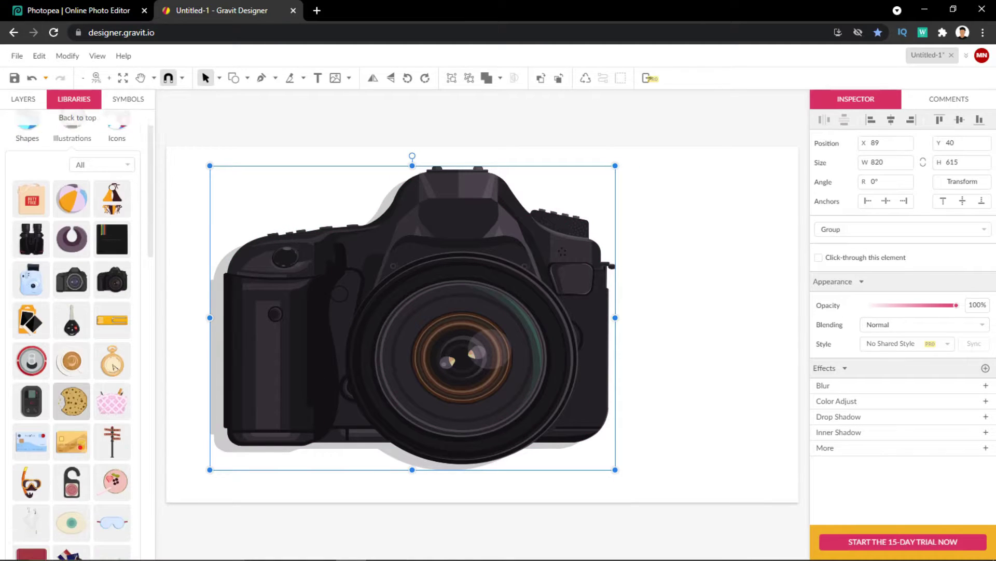
scroll(72, 405, down, 4)
scroll(72, 404, down, 3)
scroll(72, 223, up, 5)
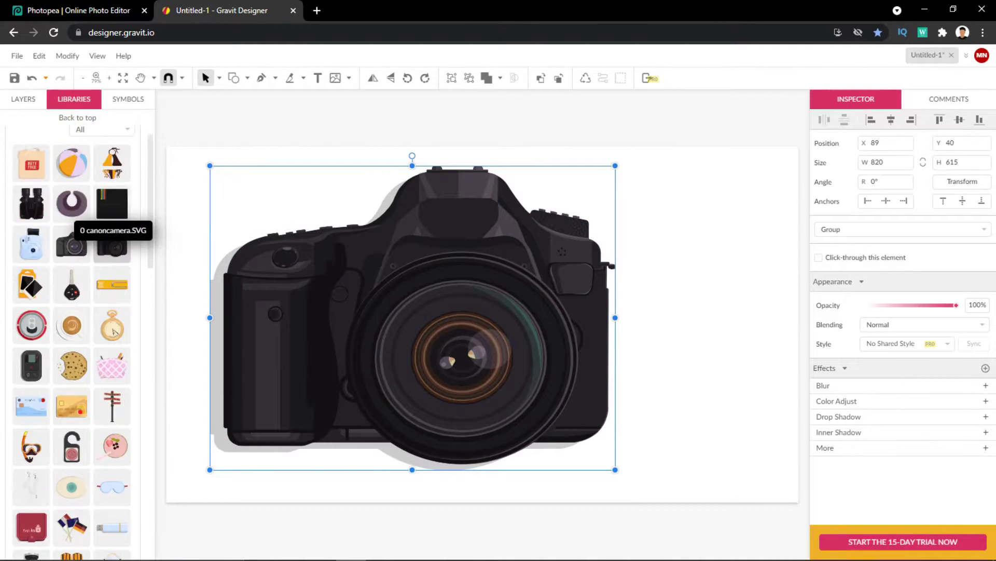
scroll(94, 311, up, 5)
click(73, 99)
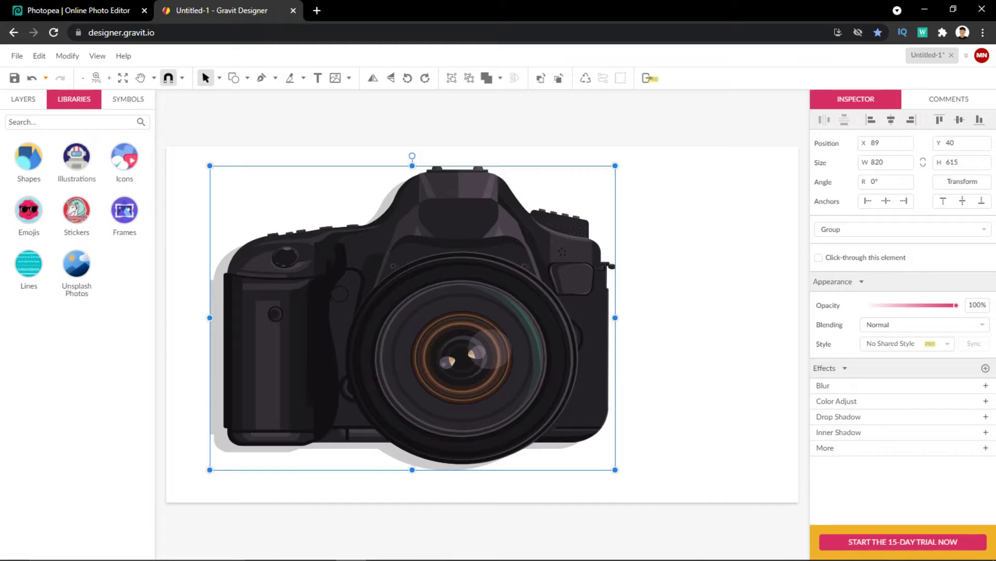
click(29, 209)
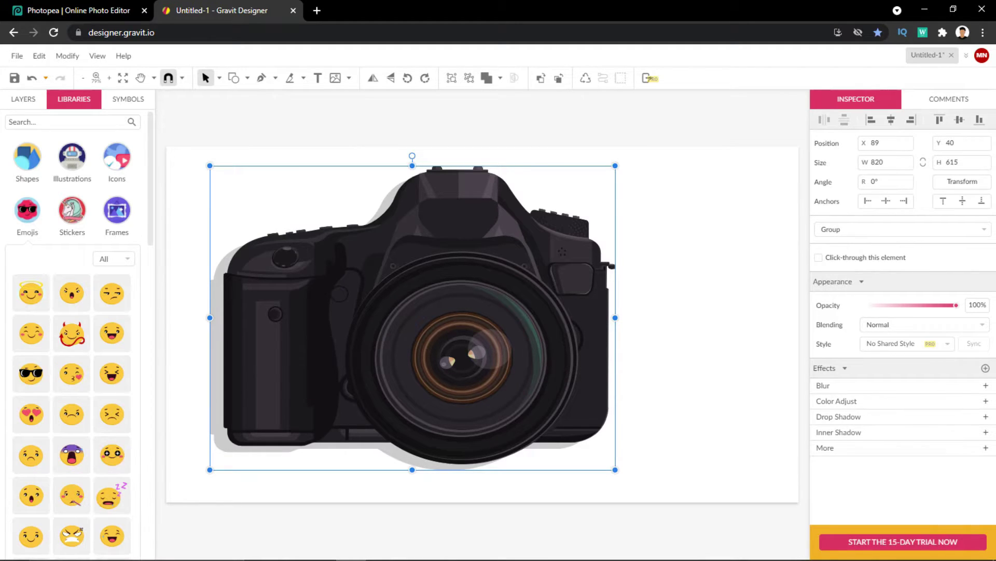
Insert the purple sunglasses emoji and move it above the camera's upper left
scroll(110, 470, down, 3)
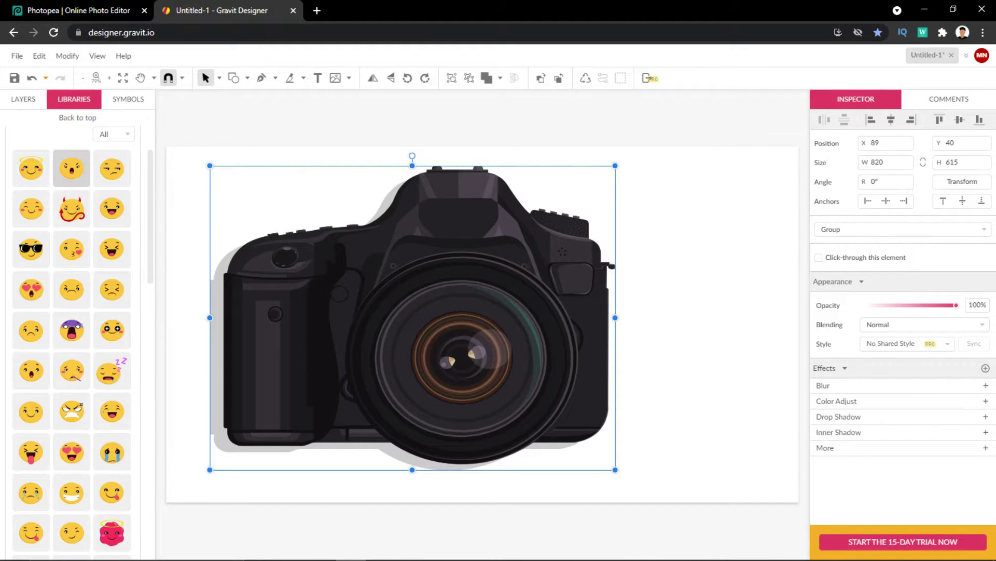
scroll(112, 250, down, 7)
scroll(72, 343, down, 8)
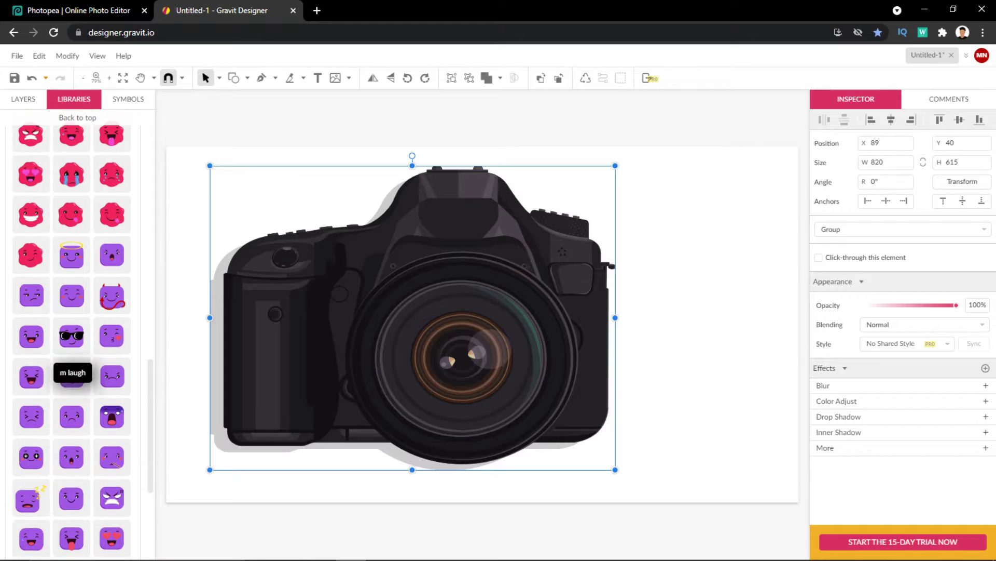
click(72, 333)
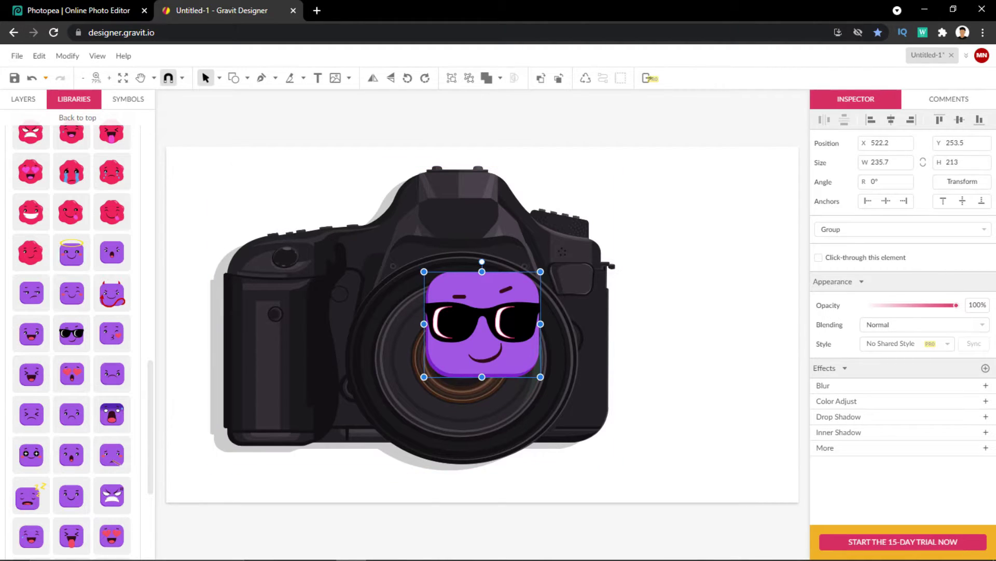
mouse_move(483, 332)
mouse_down()
mouse_move(315, 211)
mouse_move(313, 187)
mouse_up()
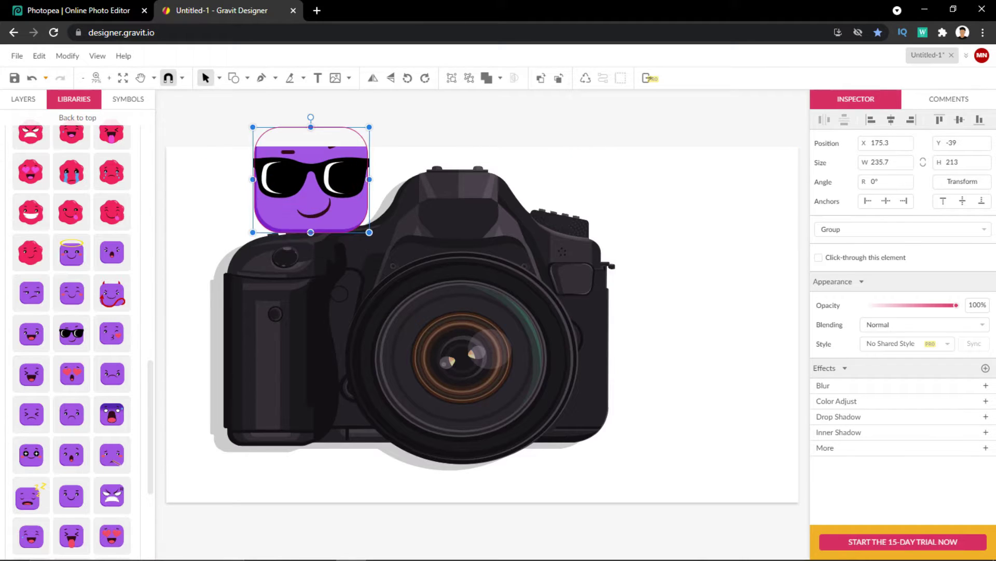
Shift the camera right and narrow it slightly from its left side
drag(332, 291, 433, 333)
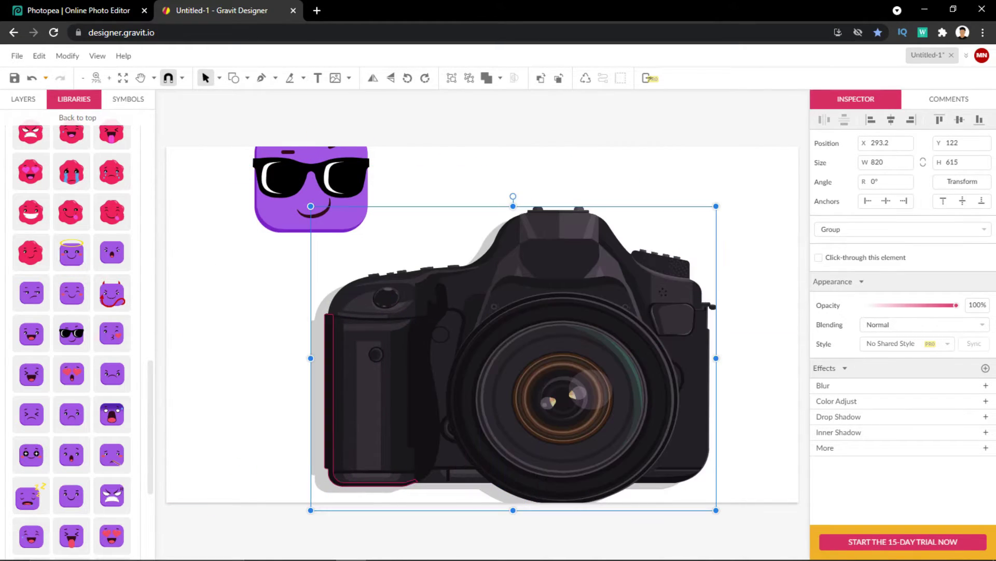
drag(311, 206, 419, 208)
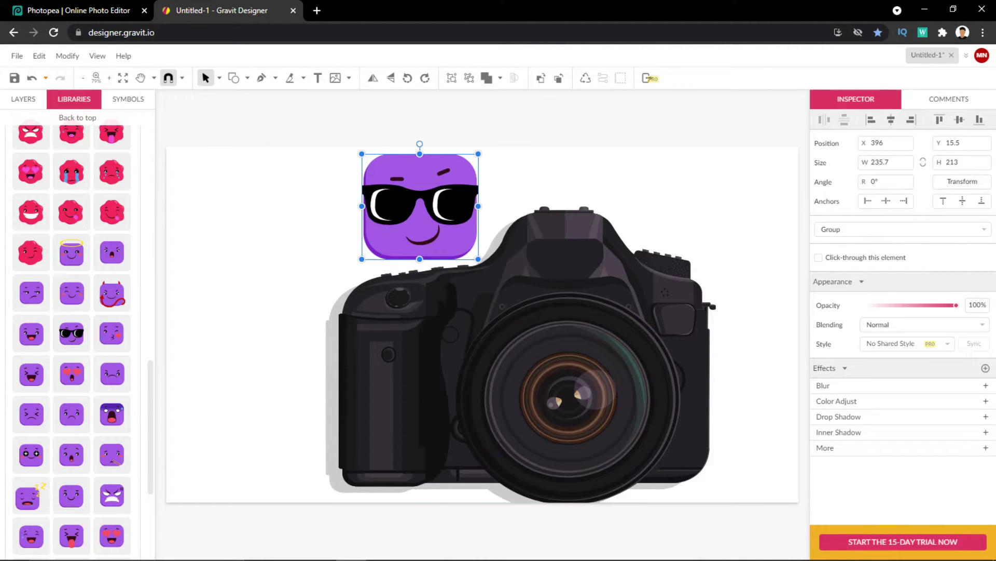
click(78, 118)
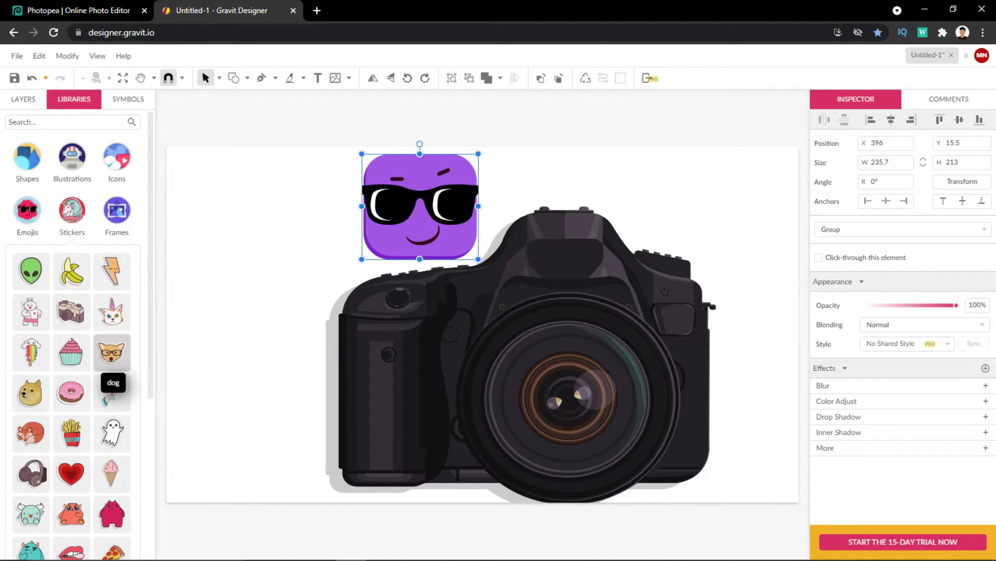
Insert the doge sticker and move it to the page's upper left beside the emoji
scroll(111, 371, down, 2)
scroll(93, 368, down, 1)
scroll(71, 363, down, 2)
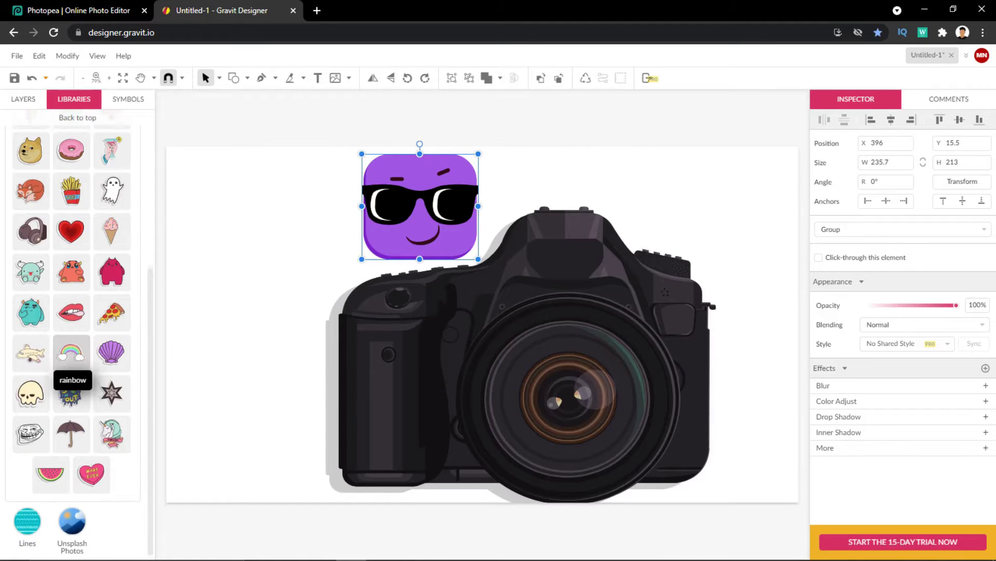
scroll(71, 363, up, 1)
click(31, 210)
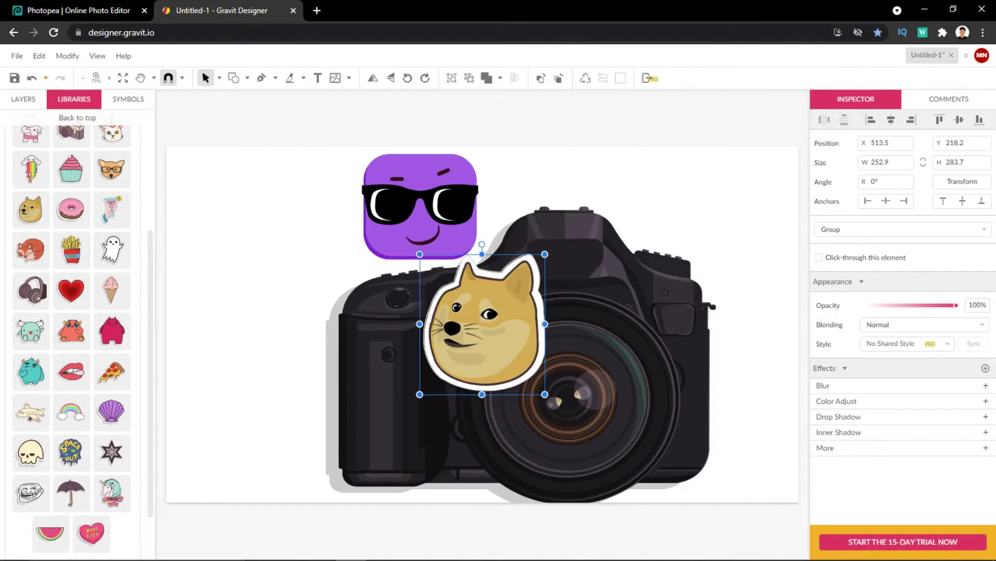
drag(482, 324, 263, 267)
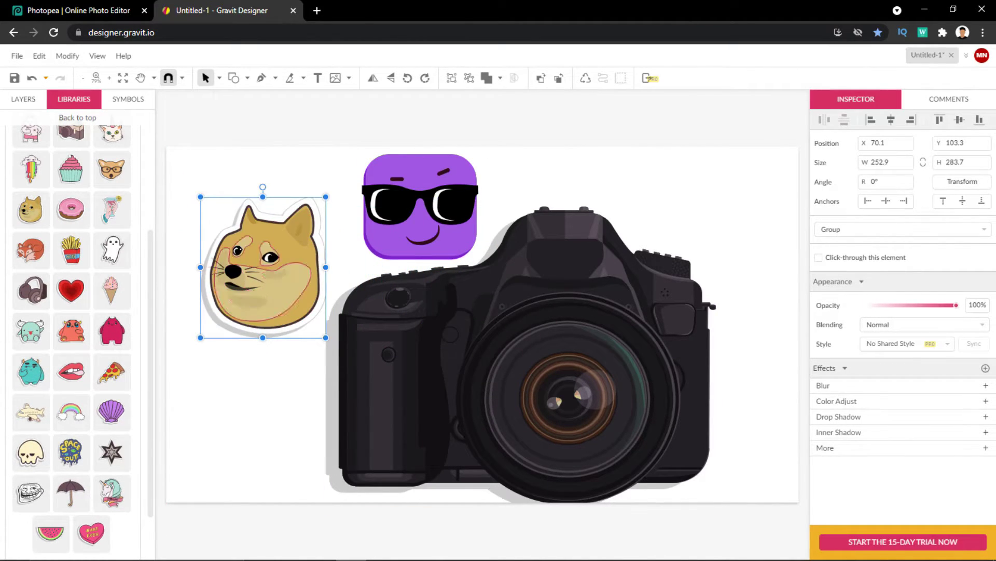
Select the doge's inner shapes, nudging one down, and pick its outline and tan face
double_click(254, 288)
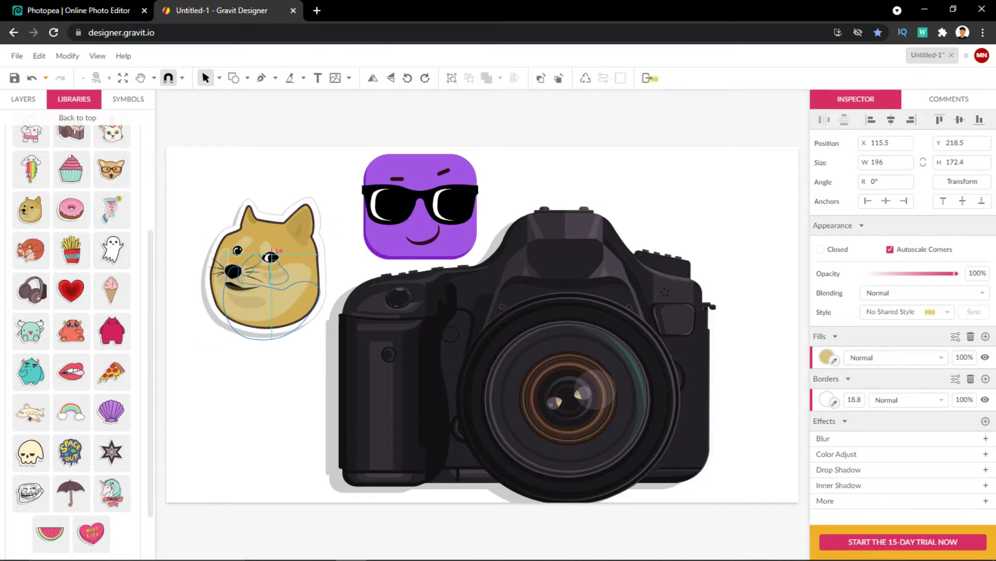
mouse_move(260, 316)
mouse_down()
mouse_move(260, 405)
mouse_move(260, 274)
mouse_up()
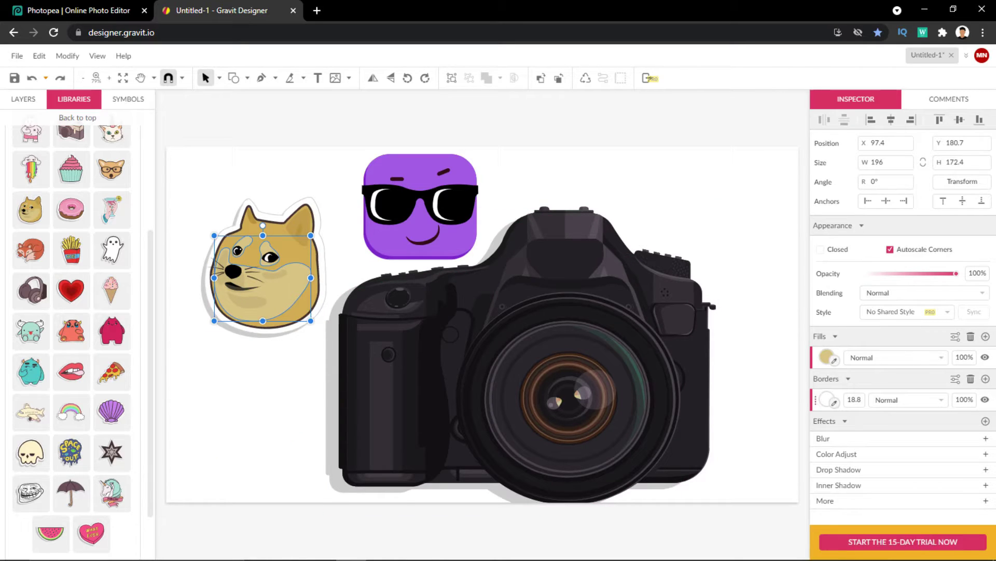
click(949, 99)
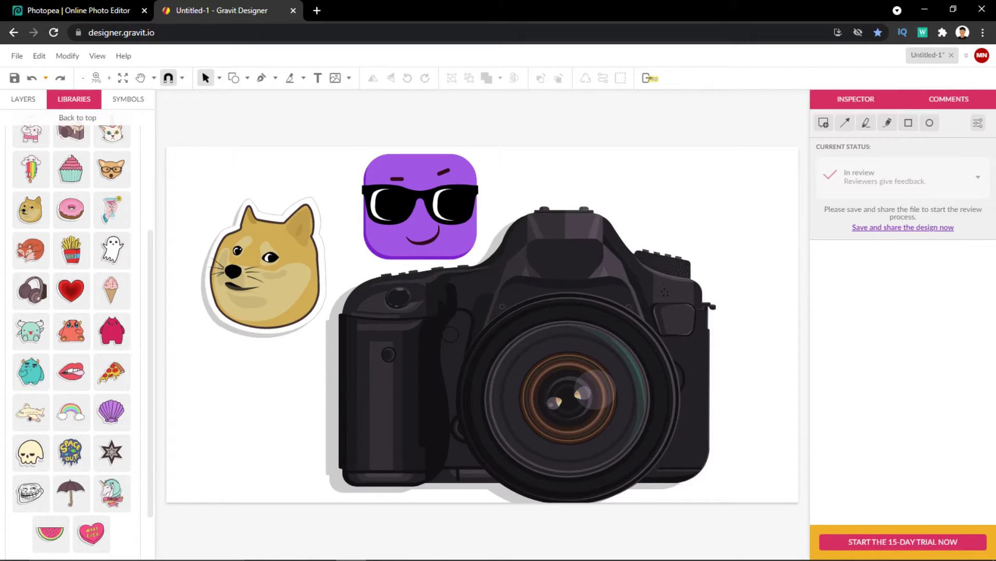
click(856, 98)
click(265, 269)
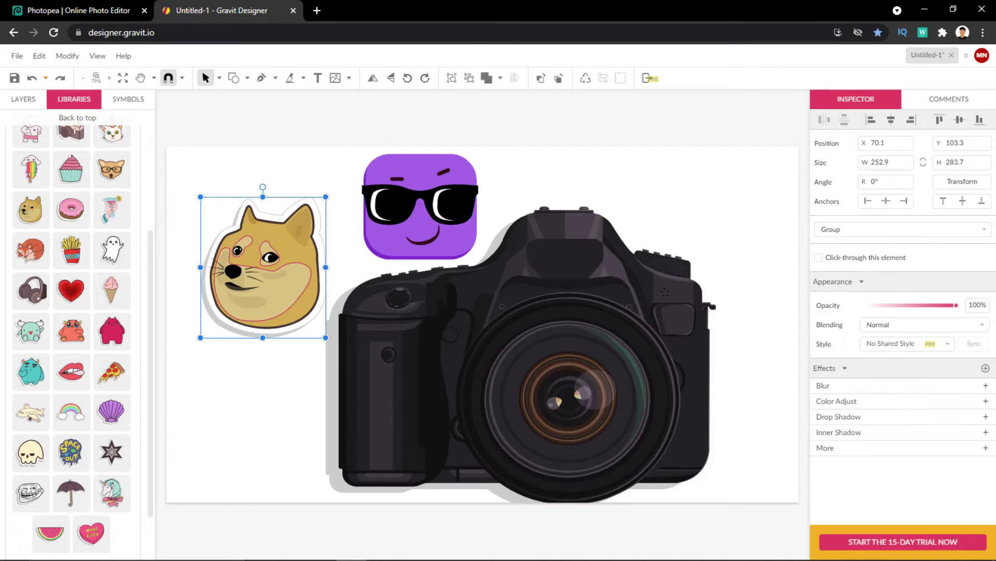
double_click(265, 270)
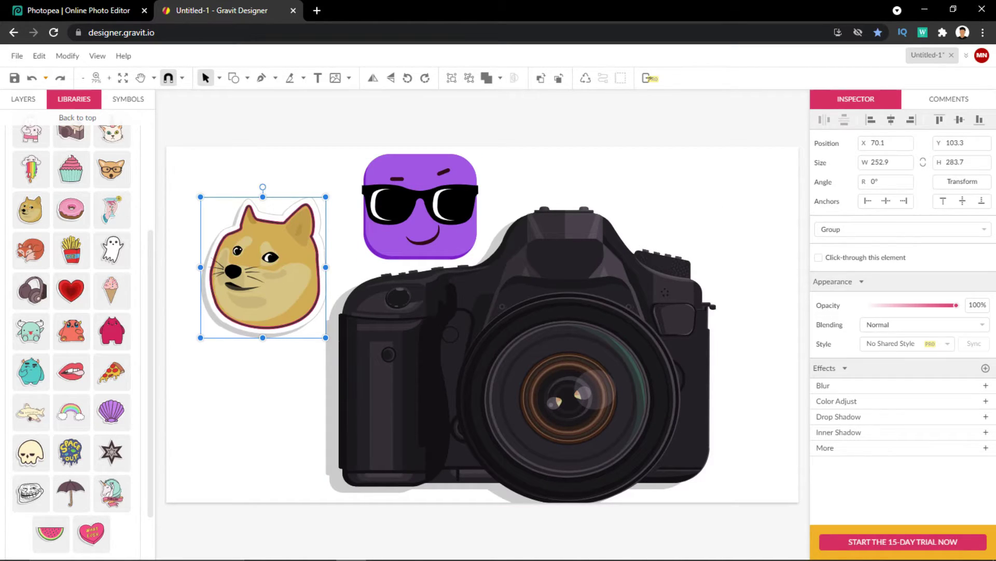
click(262, 291)
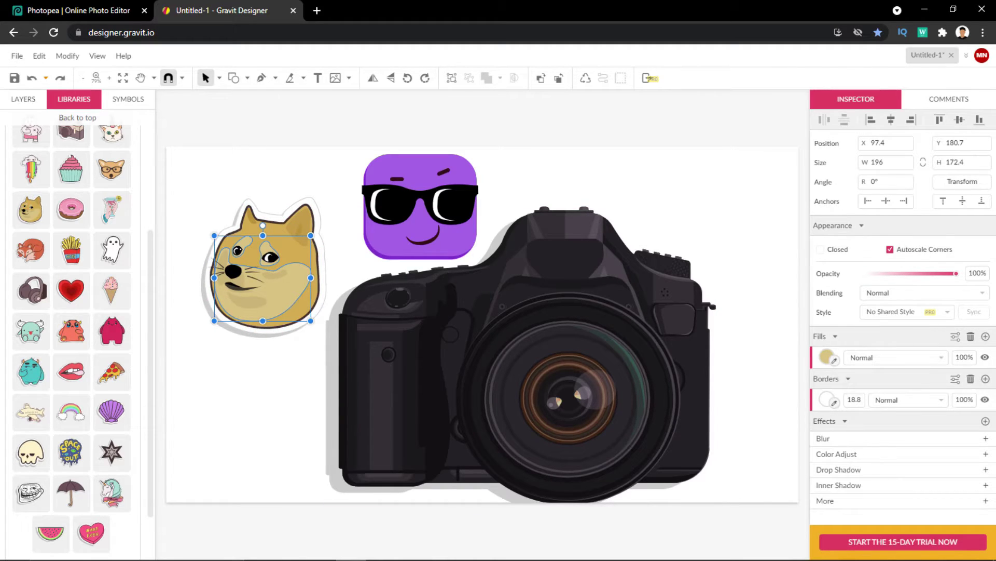
scroll(71, 135, up, 4)
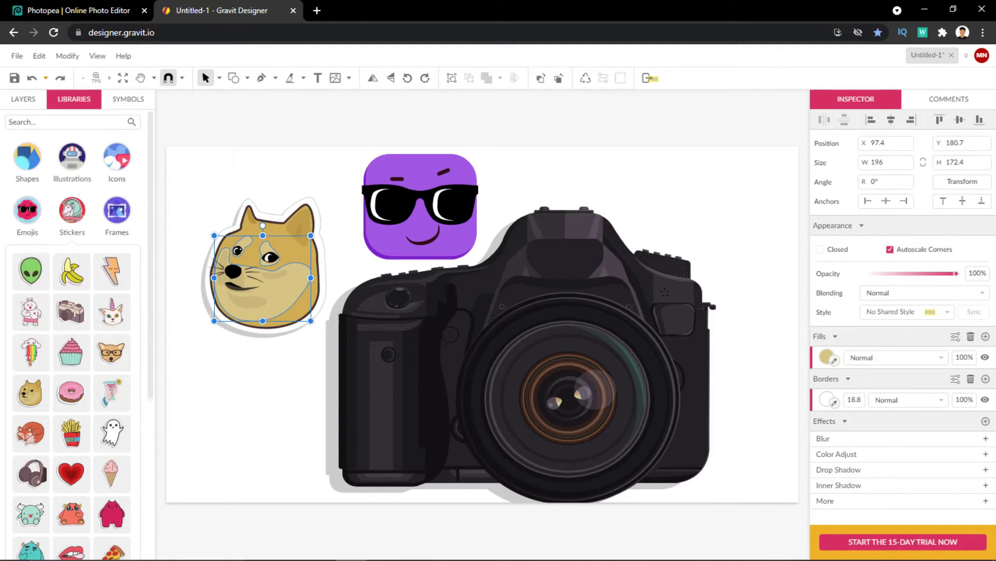
Collapse the stickers and browse the Layers list, expanding the emoji to its sunglasses shapes
click(72, 211)
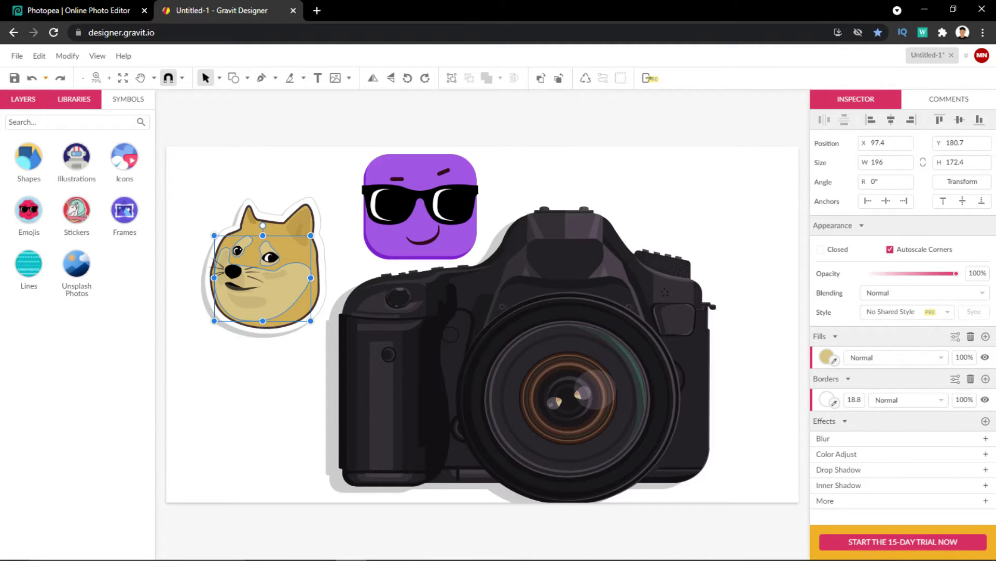
click(24, 99)
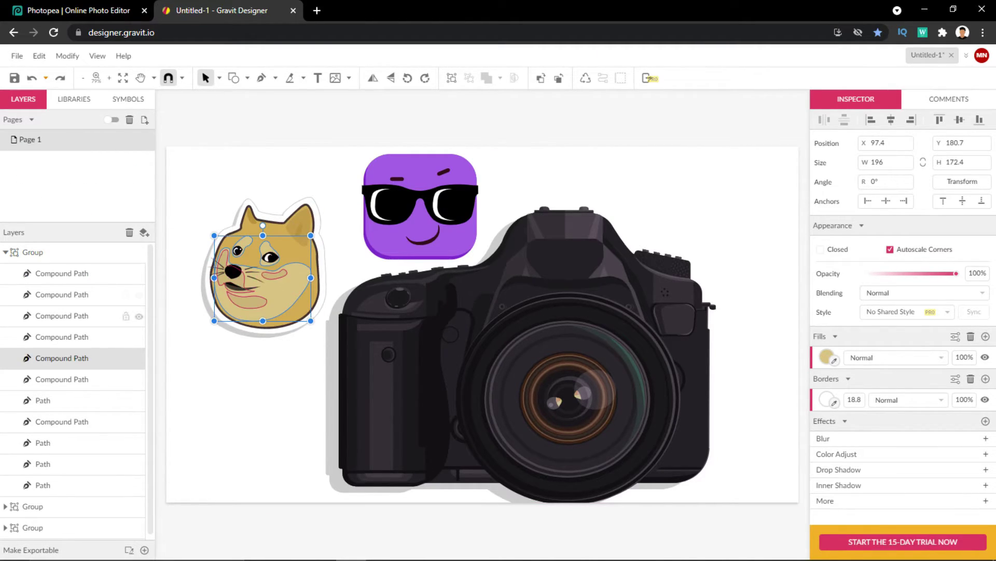
click(78, 379)
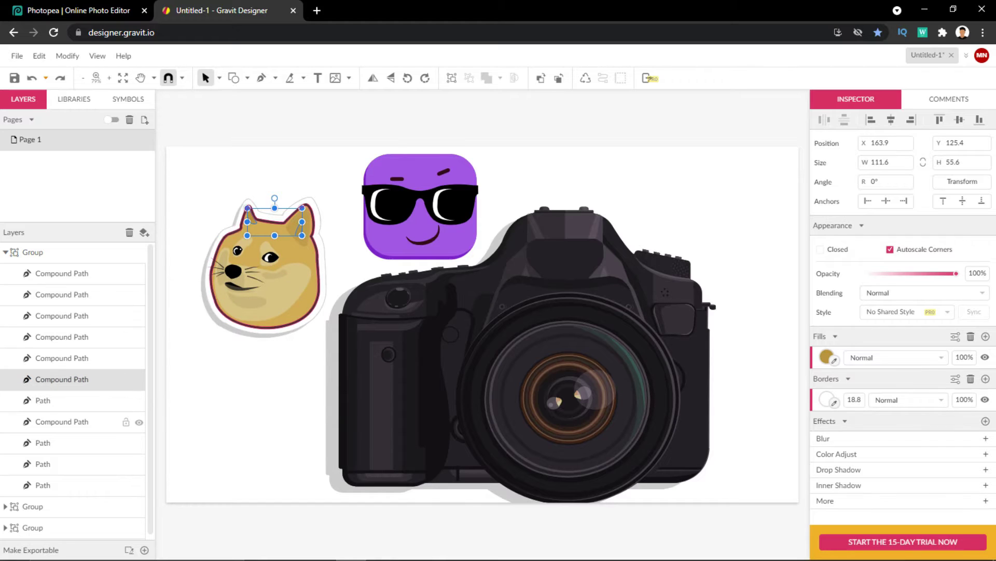
click(78, 421)
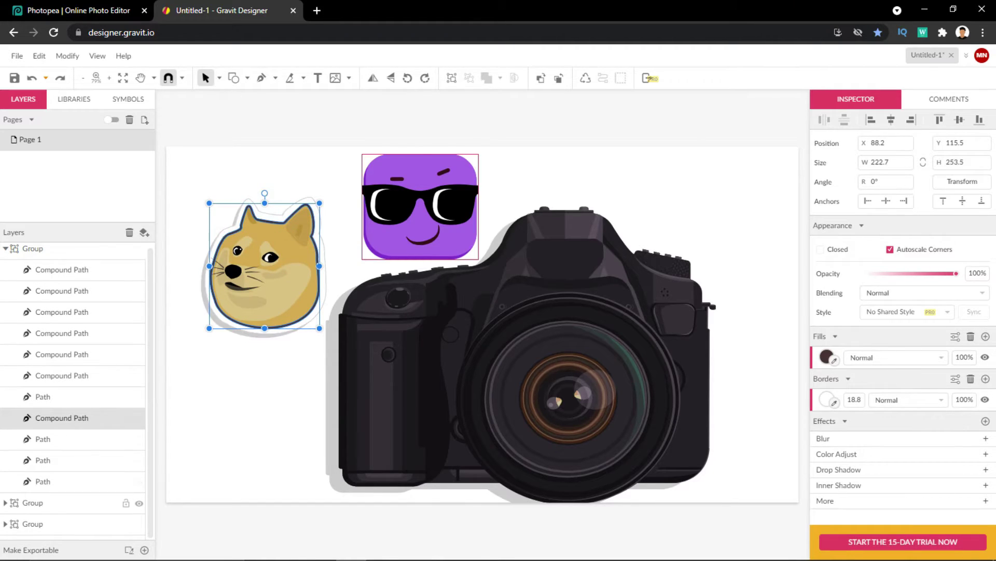
click(32, 502)
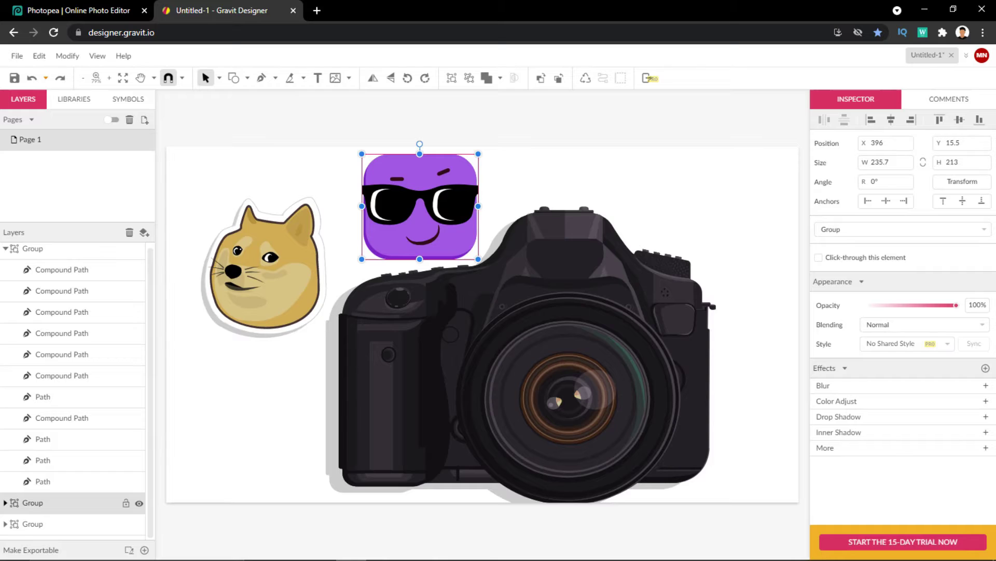
click(5, 503)
scroll(72, 416, down, 2)
click(78, 418)
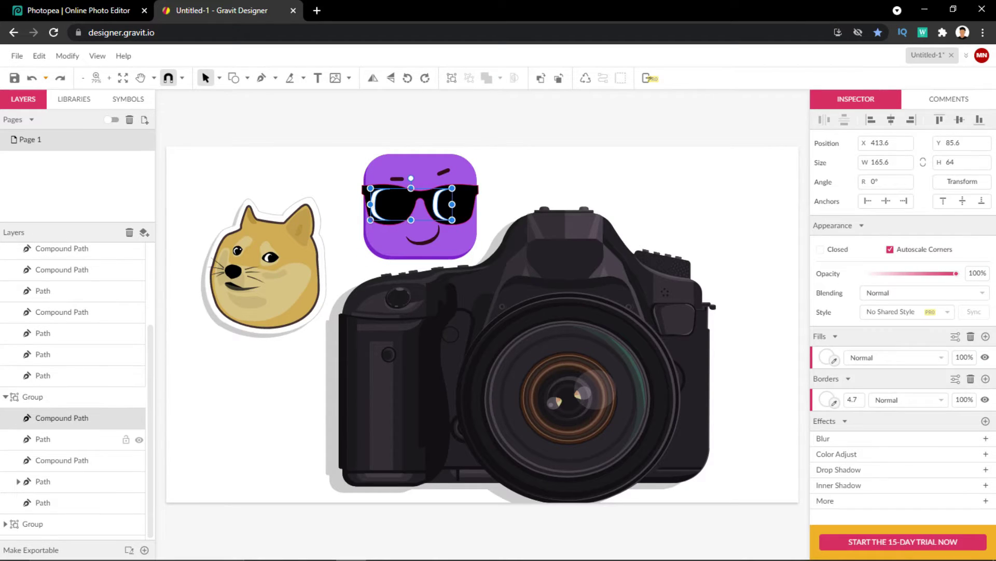
click(78, 438)
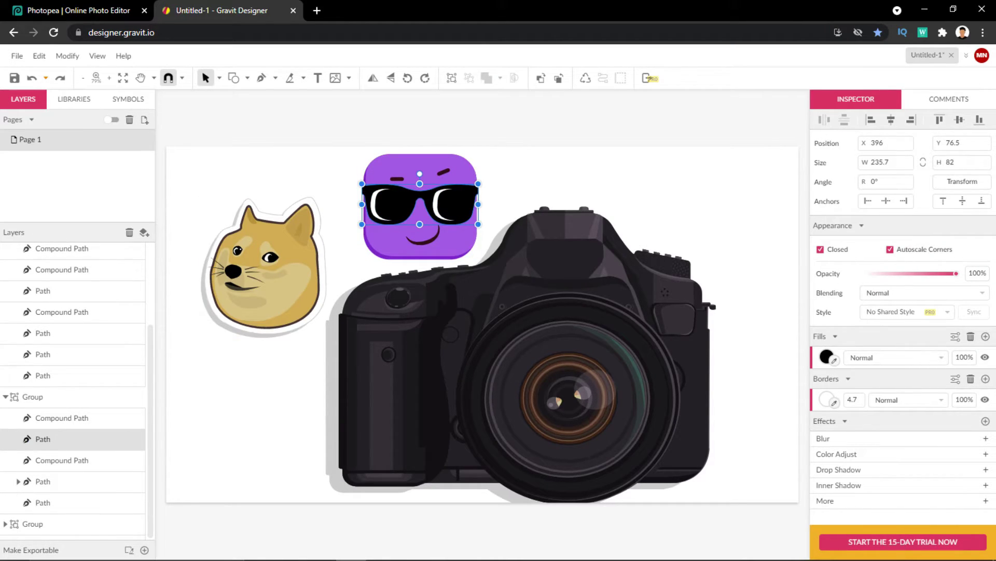
Edit the sunglasses path's anchor points and zoom in on the sunglasses face
click(261, 78)
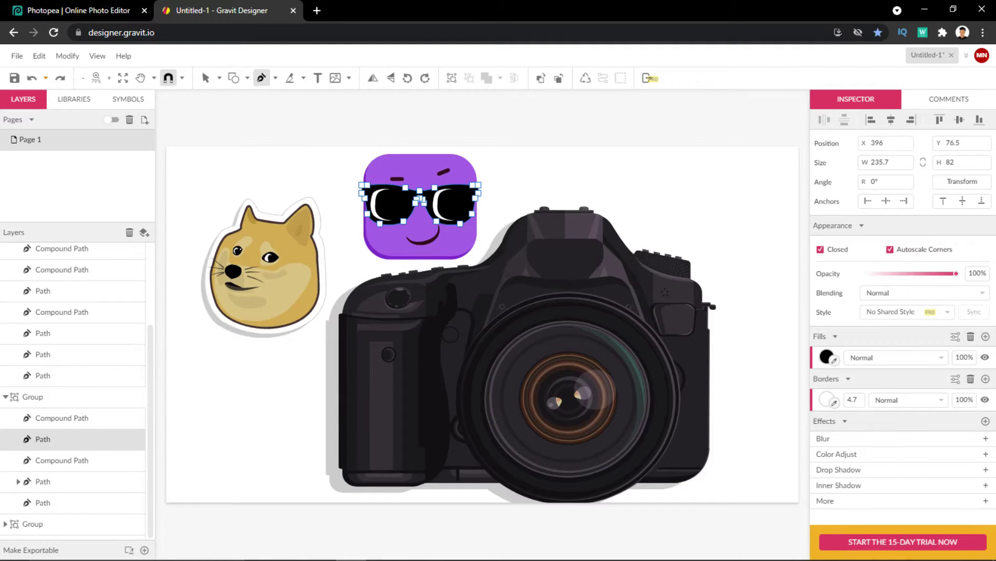
scroll(410, 244, up, 5)
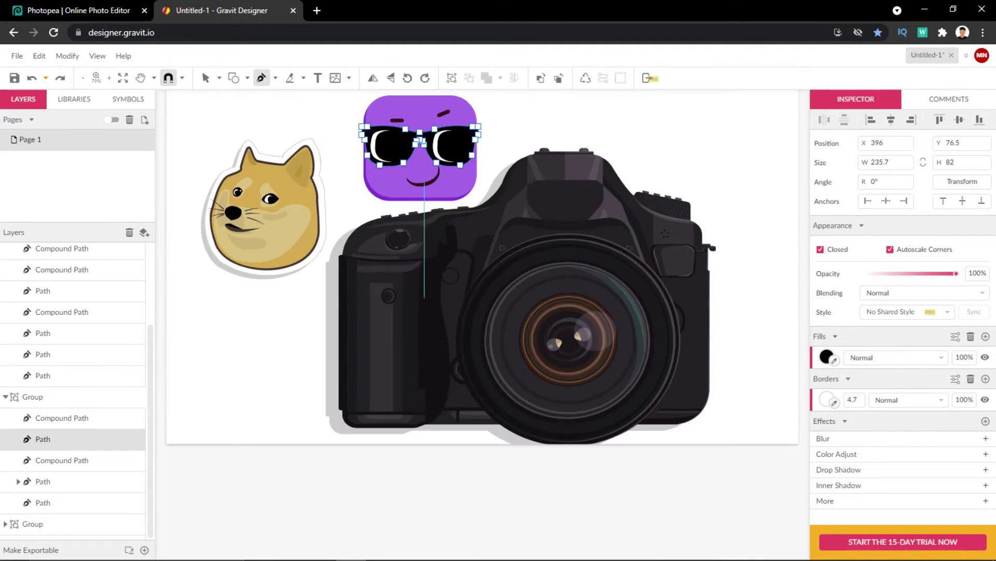
scroll(421, 208, down, 6)
scroll(483, 270, up, 3)
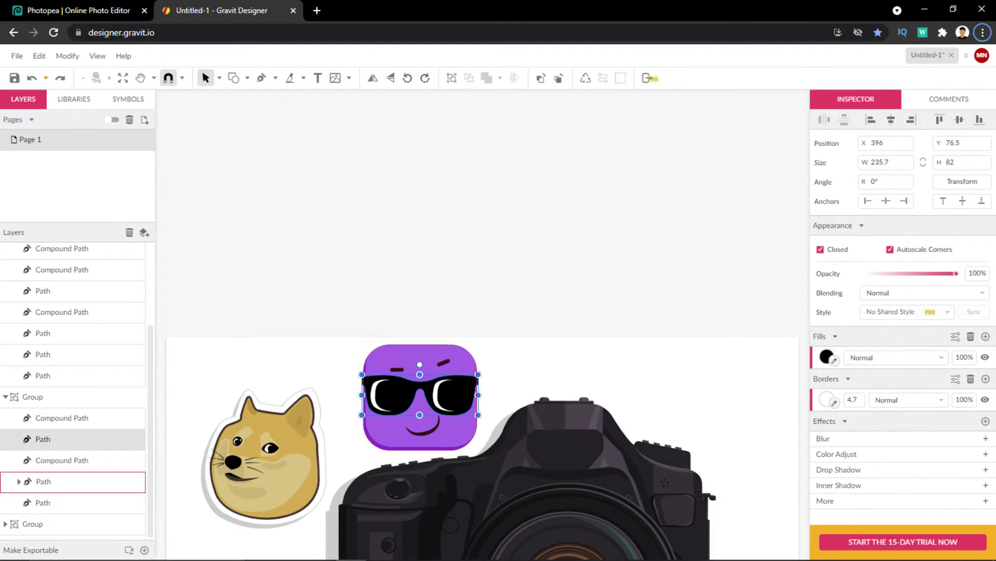
scroll(482, 270, down, 1)
key(Escape)
key(ctrl+1)
scroll(424, 274, up, 2)
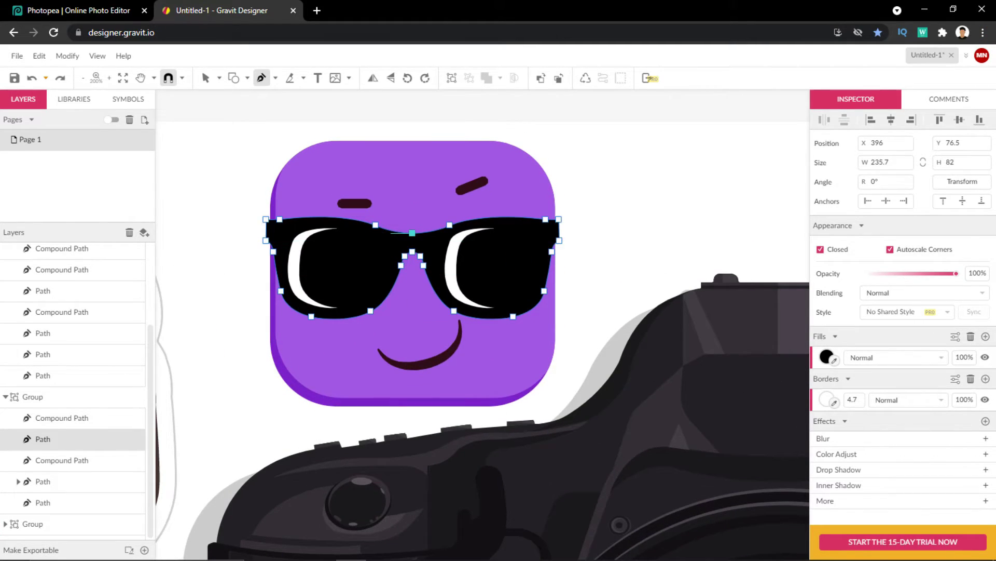
Select an anchor on the sunglasses outline and zoom around the artwork
click(375, 224)
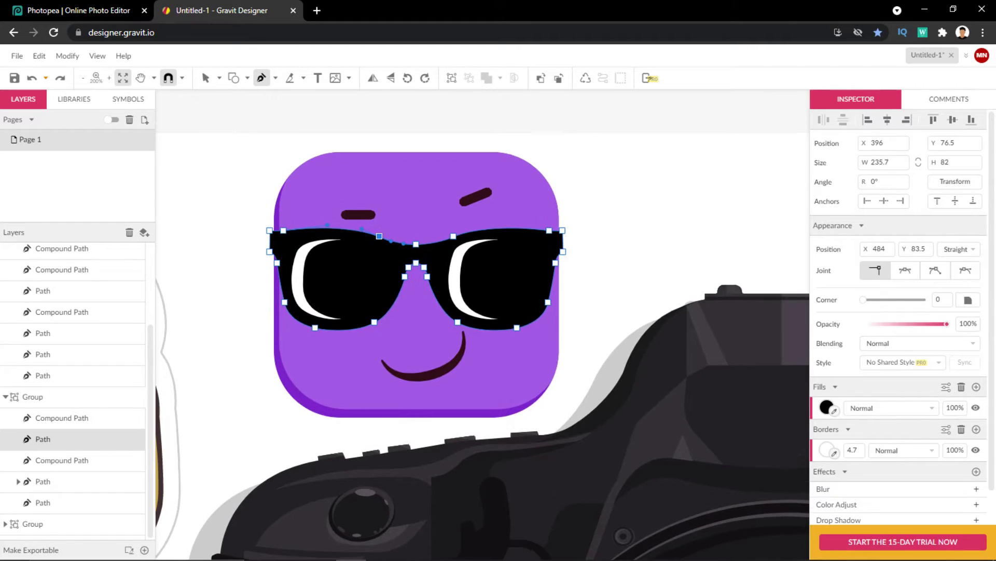
scroll(602, 247, down, 1)
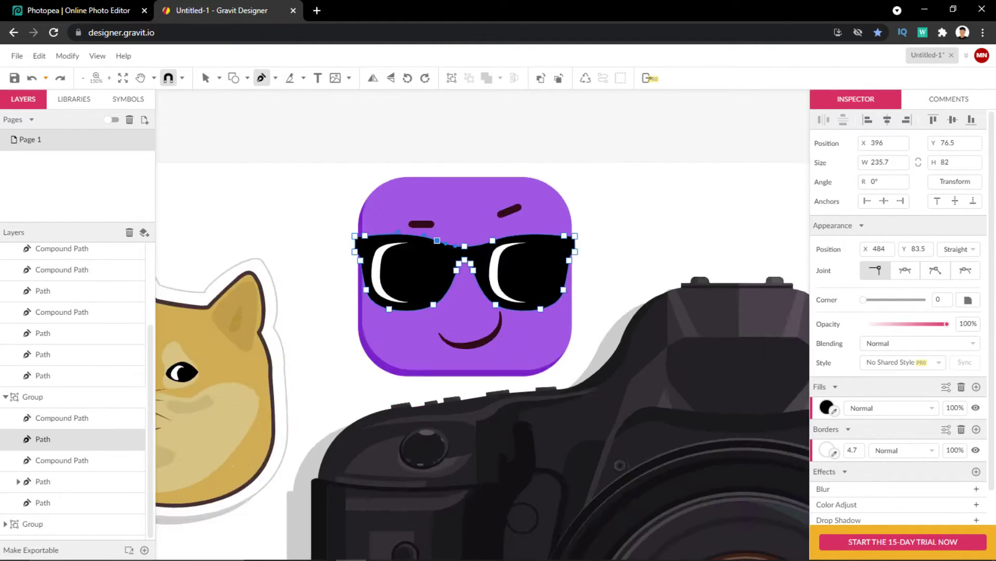
scroll(602, 247, down, 5)
scroll(597, 248, up, 1)
scroll(596, 248, up, 2)
scroll(597, 248, up, 1)
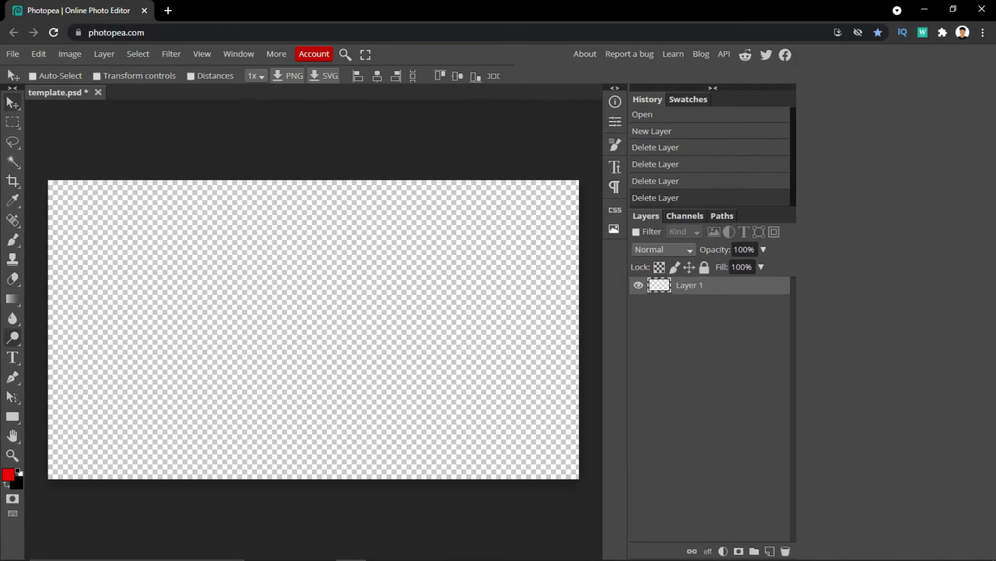
Type 'Hello' in a text box in the upper middle of the canvas and commit it
click(12, 357)
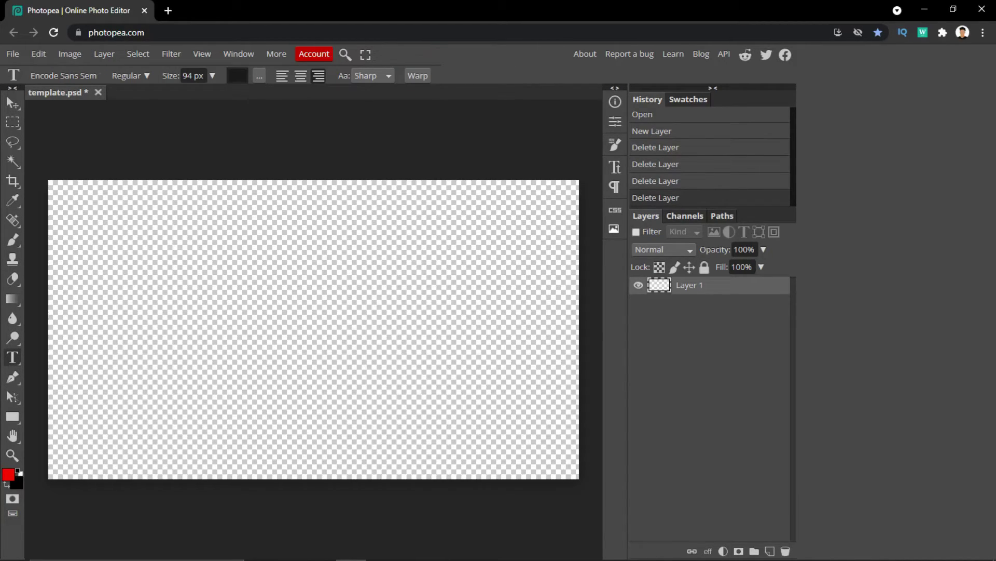
drag(183, 257, 233, 308)
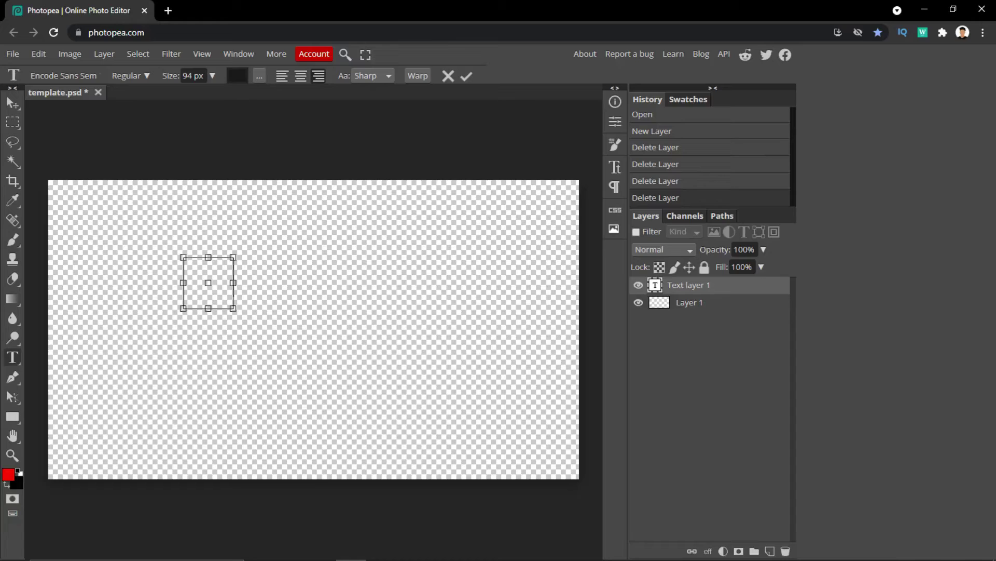
drag(233, 283, 345, 283)
text(H)
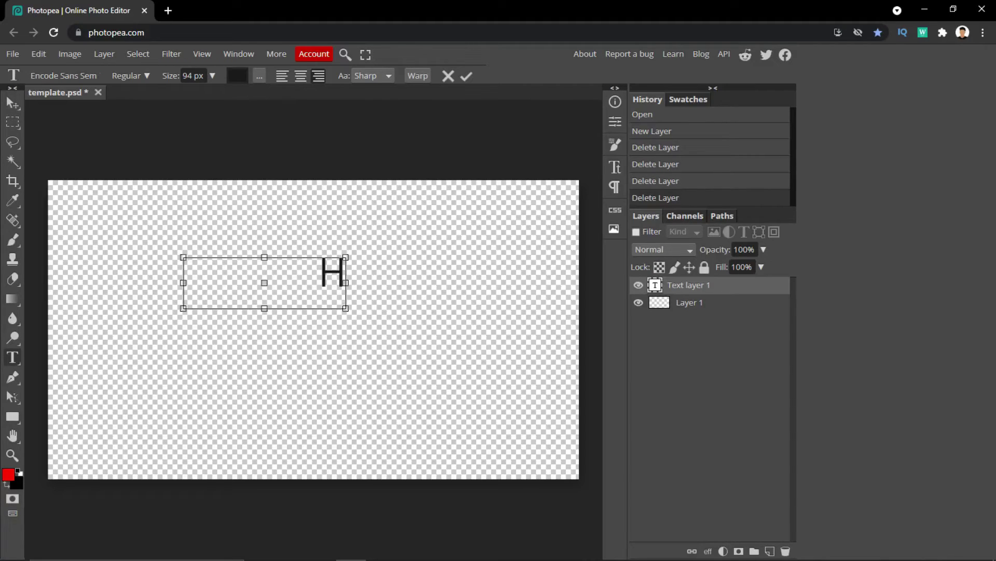
text(ello)
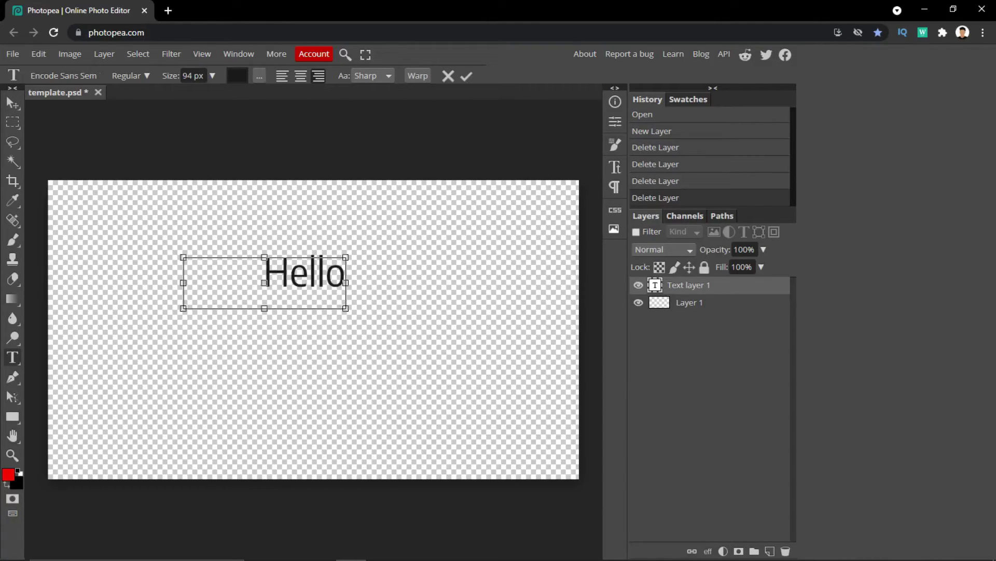
mouse_move(289, 275)
mouse_down()
mouse_move(326, 275)
mouse_move(299, 290)
mouse_up()
click(12, 103)
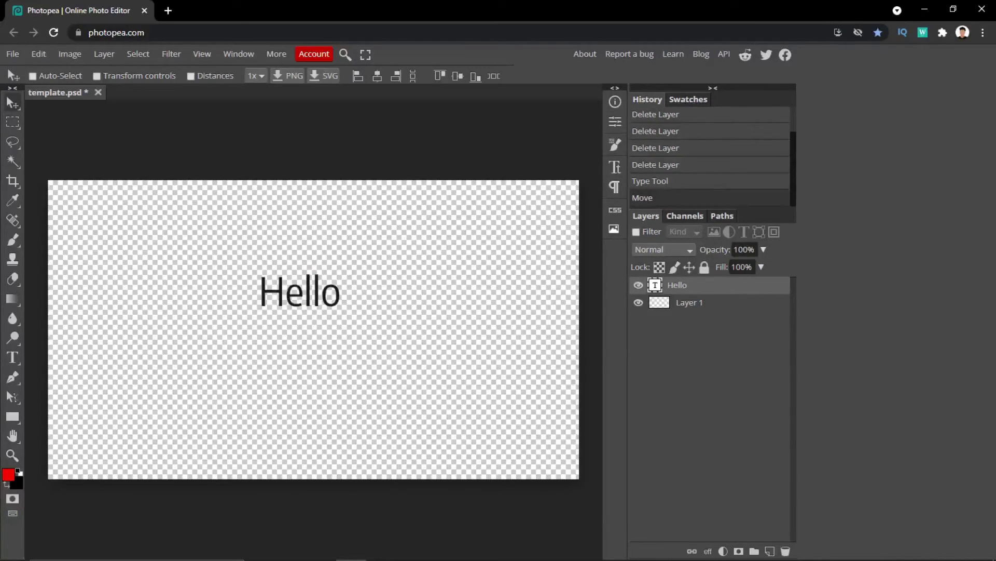
Drag the scale-and-balls jpg from Downloads into the document and move it to the right half
click(325, 548)
mouse_move(140, 171)
mouse_down()
mouse_move(268, 291)
mouse_move(367, 558)
mouse_move(396, 372)
mouse_up()
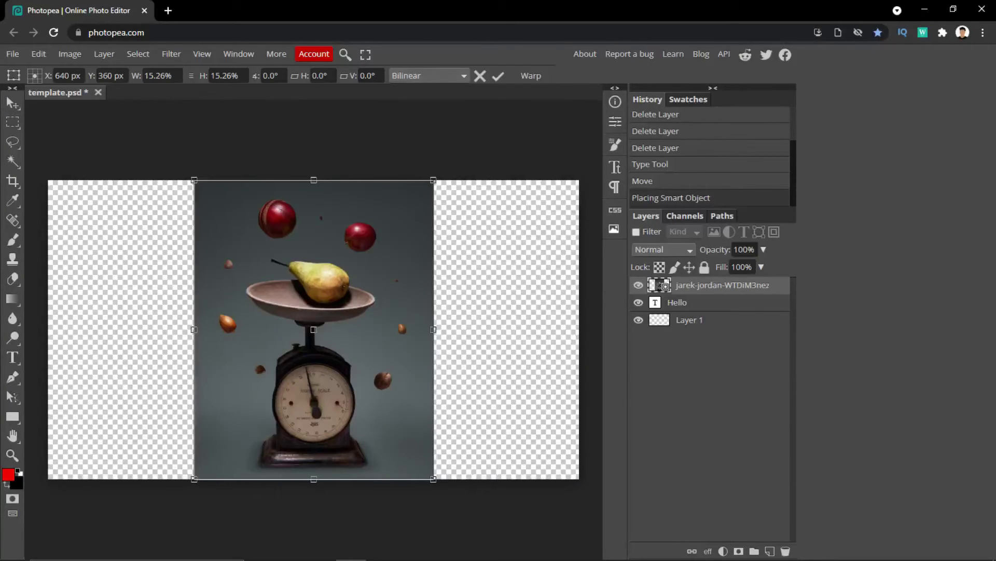
mouse_move(314, 342)
mouse_down()
mouse_move(426, 340)
mouse_move(457, 327)
mouse_move(459, 337)
mouse_up()
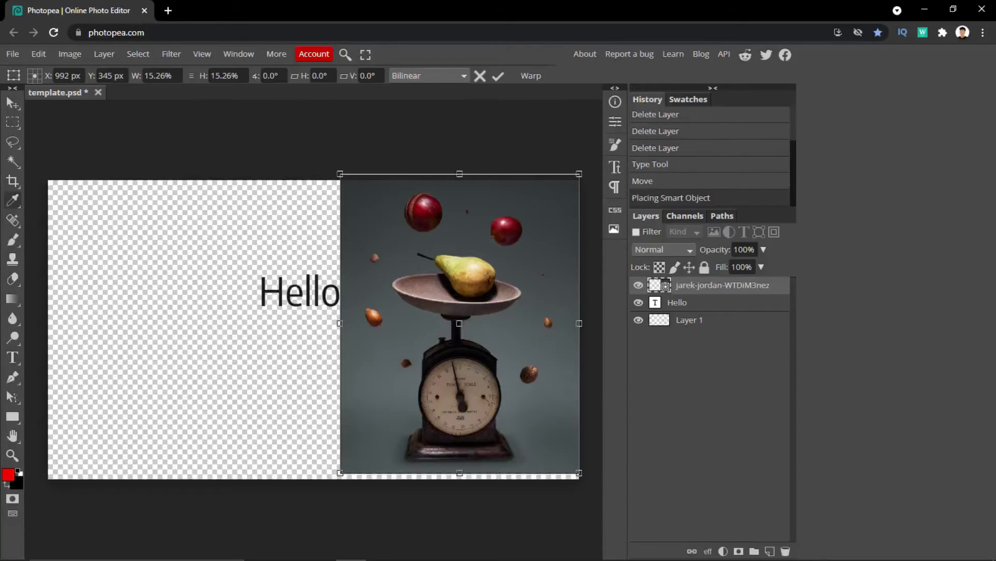
Paint a Quick Selection over the cricket ball in the photo
right_click(13, 161)
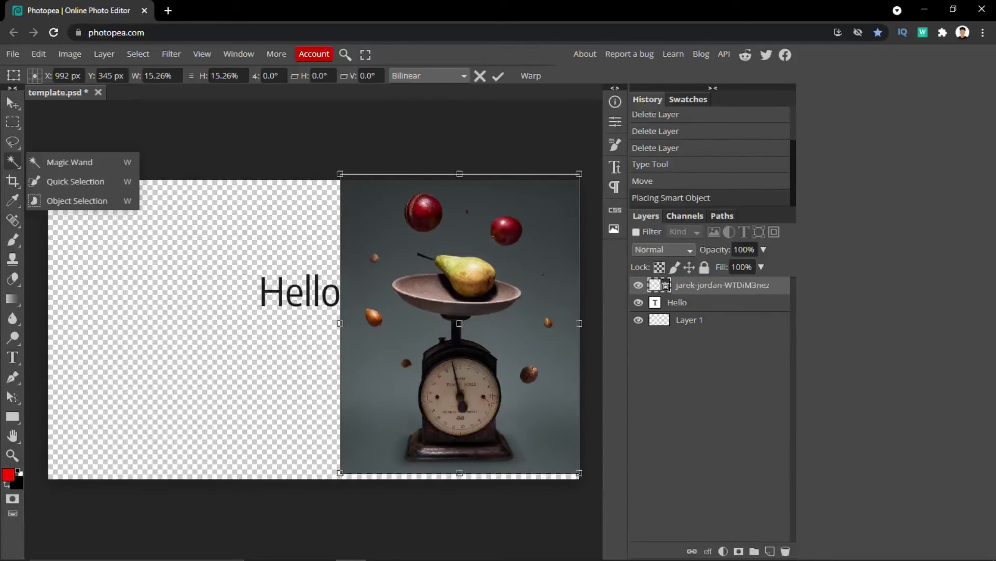
click(72, 181)
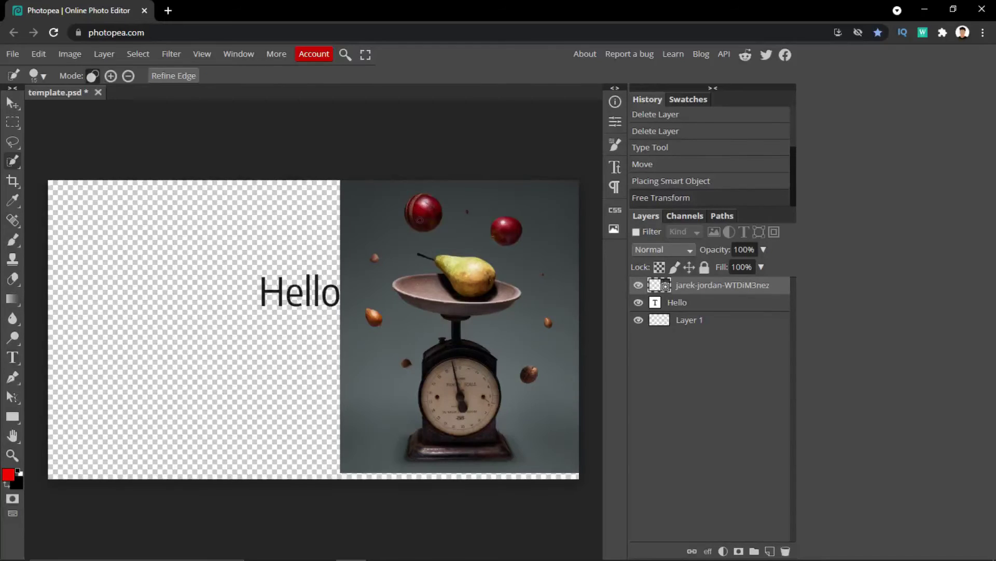
scroll(432, 225, up, 5)
scroll(358, 221, down, 1)
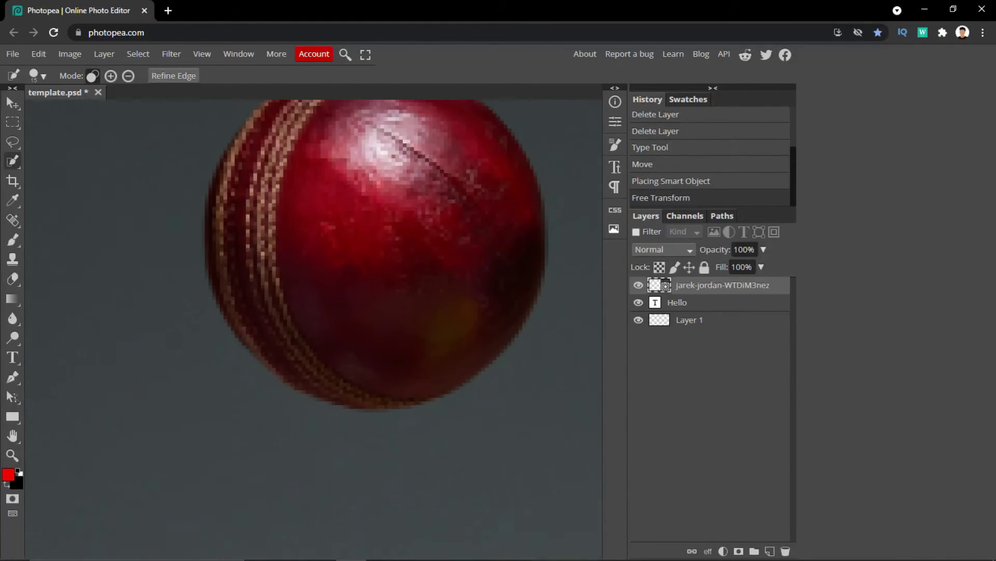
click(351, 219)
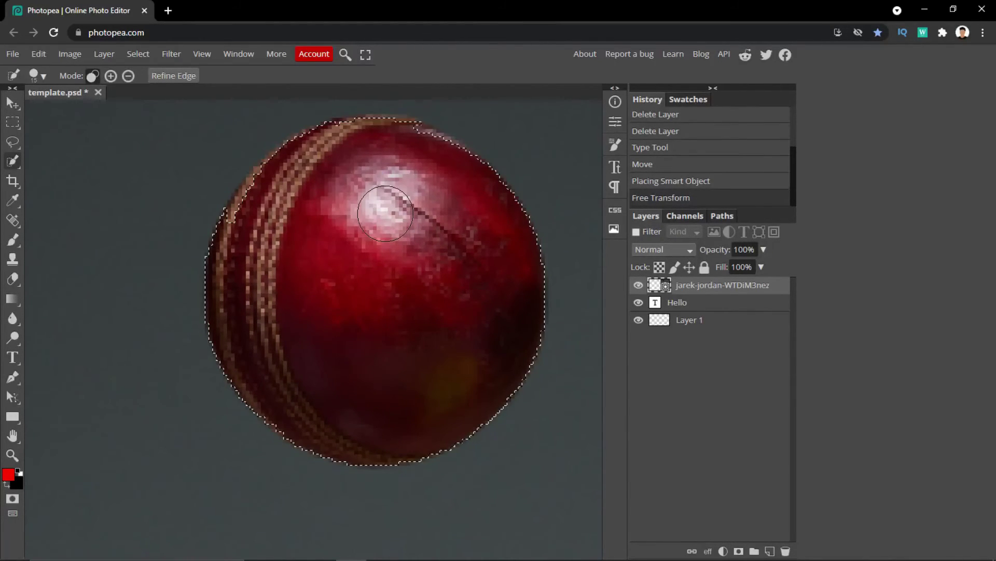
click(254, 213)
click(289, 221)
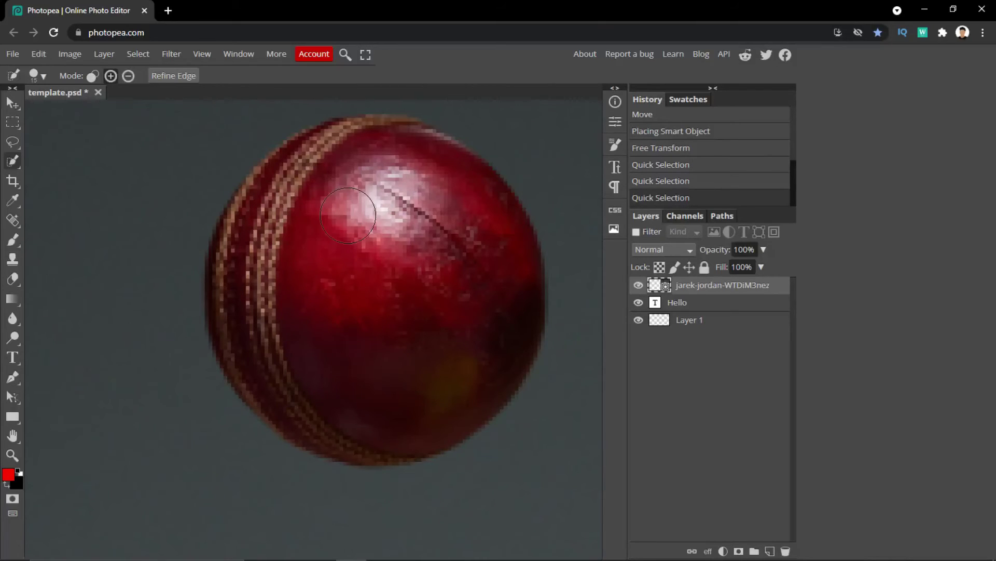
click(347, 215)
Fit the document in view and refine the selection around the left cricket ball's edge
key(ctrl+0)
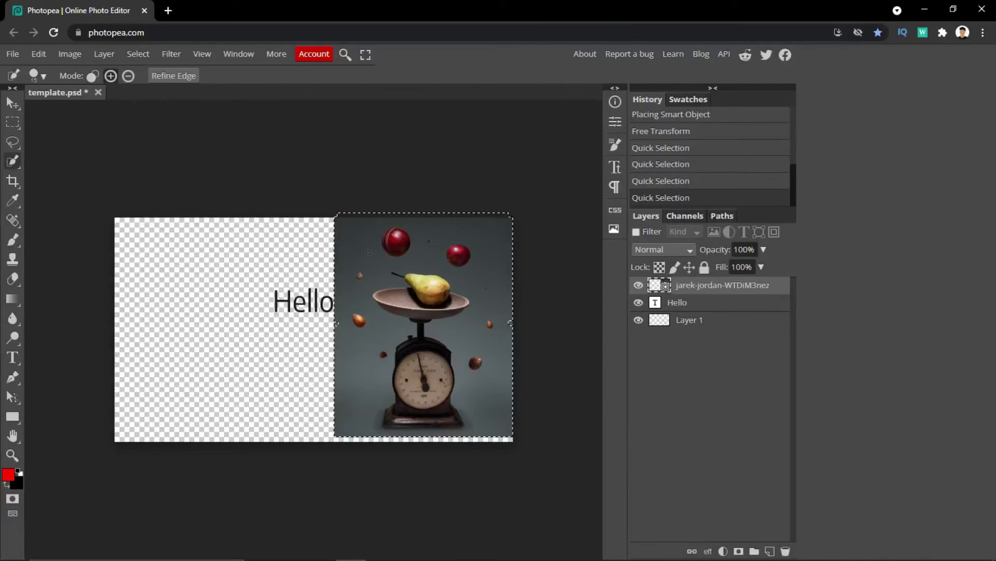
click(394, 242)
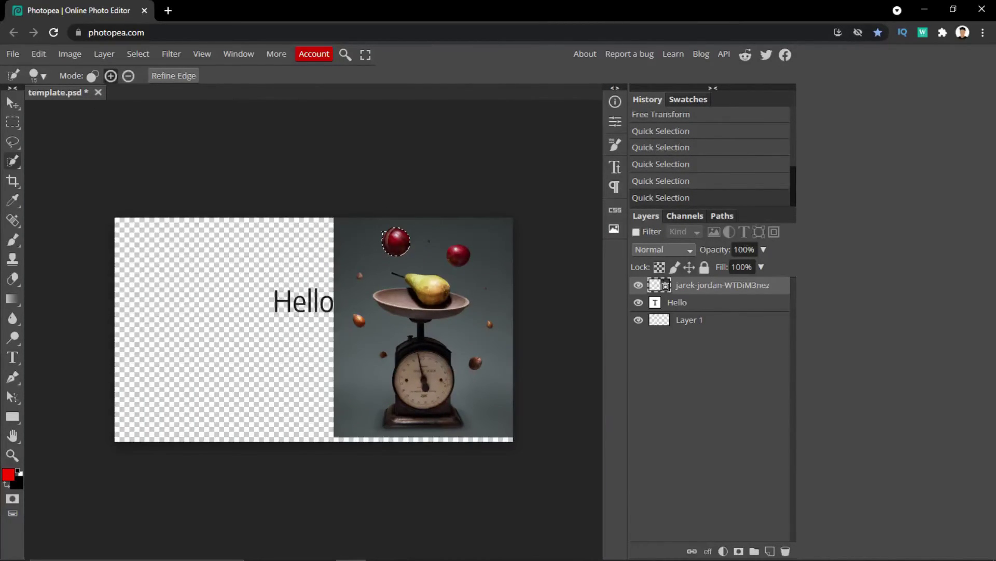
scroll(334, 239, up, 5)
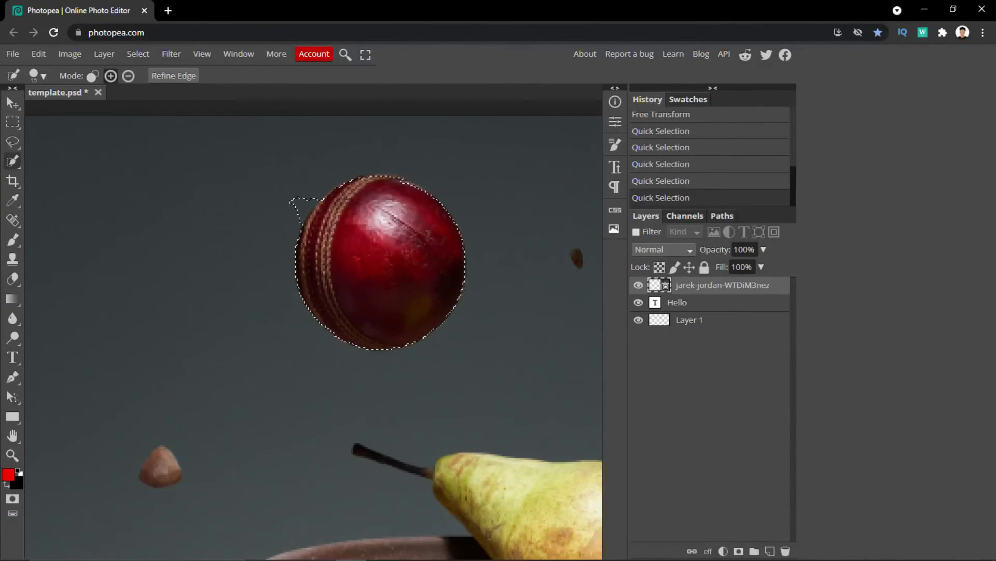
click(295, 202)
drag(294, 202, 306, 195)
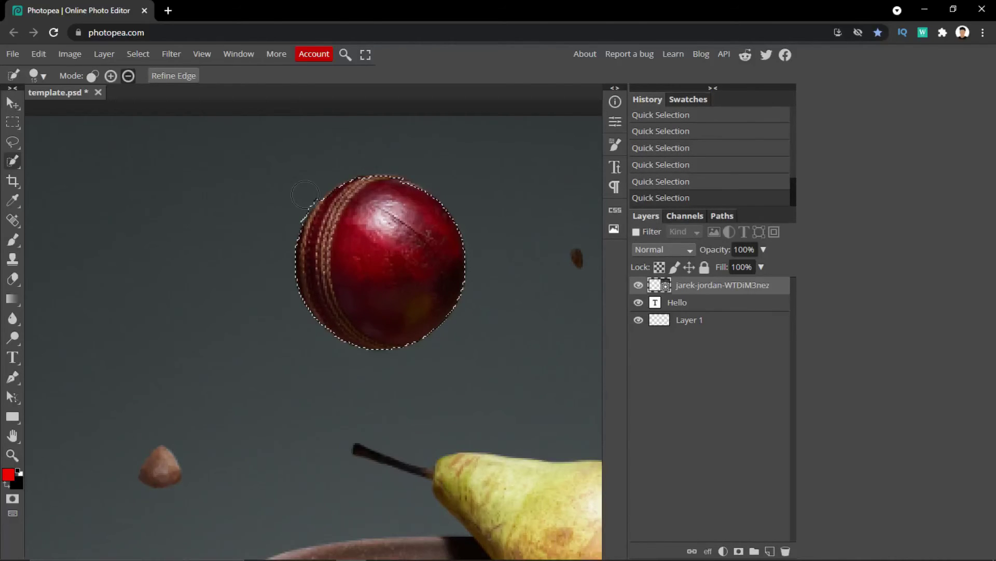
key(alt)
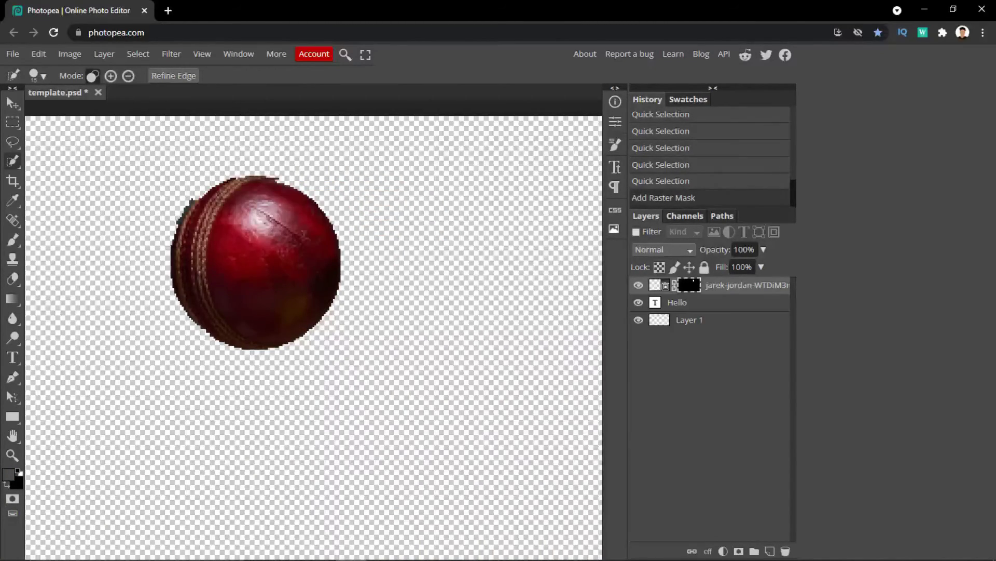
Deselect and zoom out to view 'Hello' beside the masked cricket ball
key(ctrl+d)
scroll(353, 280, down, 3)
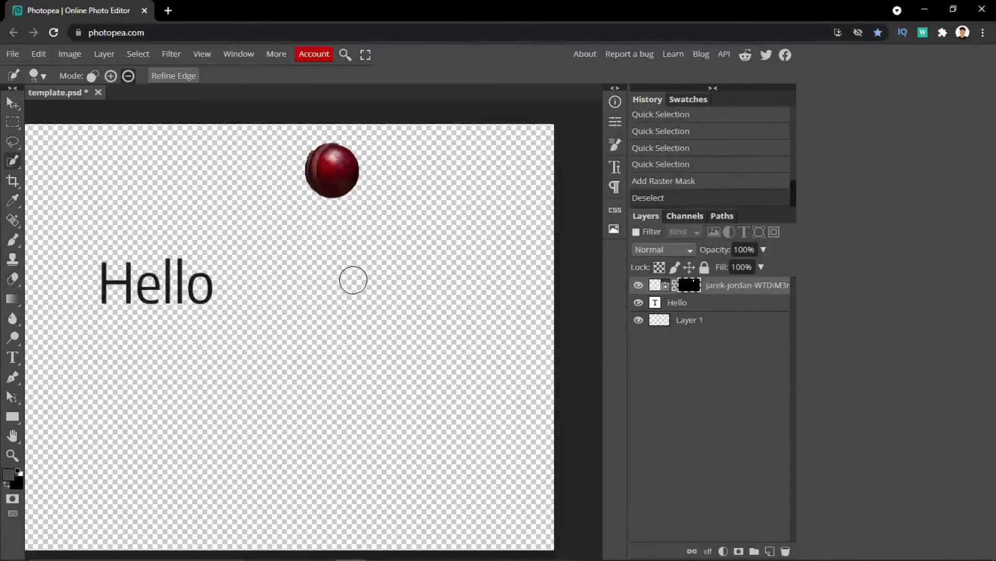
scroll(353, 280, down, 3)
scroll(329, 318, up, 3)
scroll(340, 316, up, 2)
scroll(361, 328, down, 2)
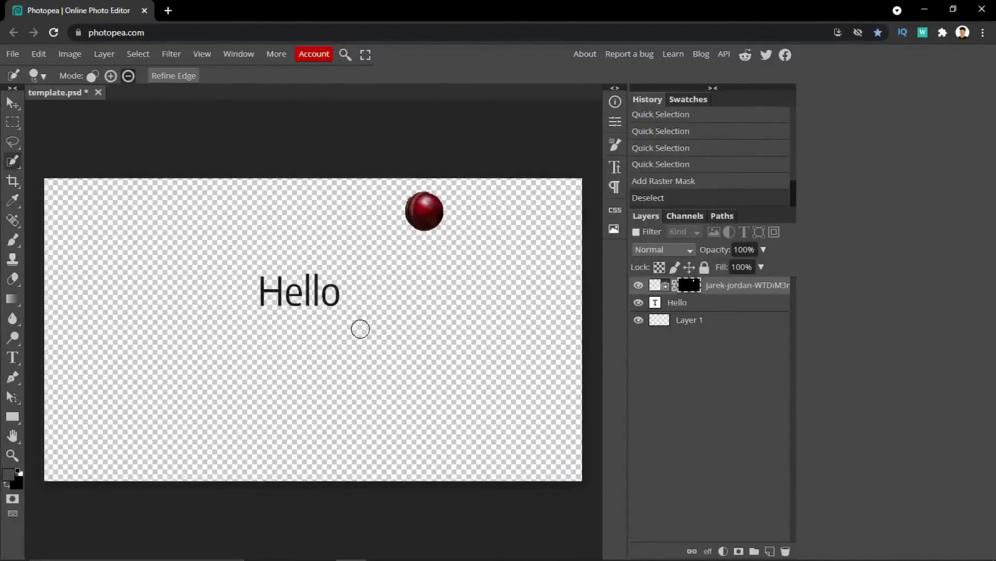
scroll(361, 329, down, 1)
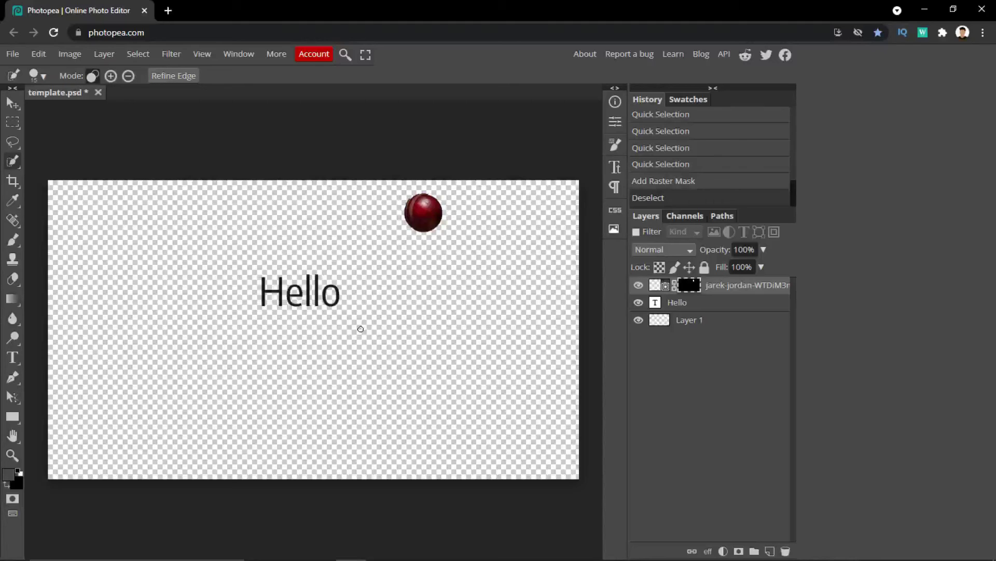